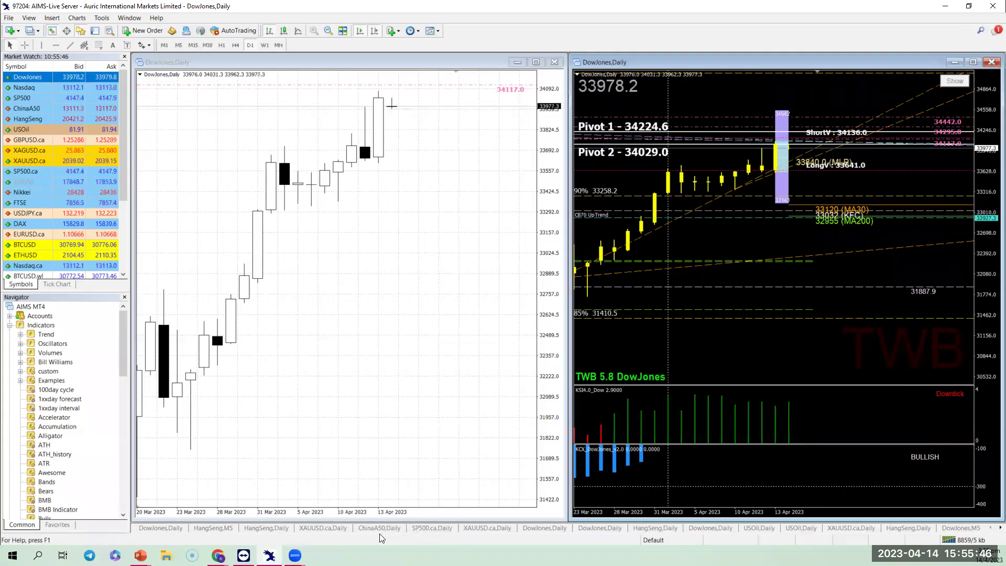
Show the ChinaA50 Daily chart, mark the April lows at the gold support line with arrows, and circle the latest candles
left_click(378, 530)
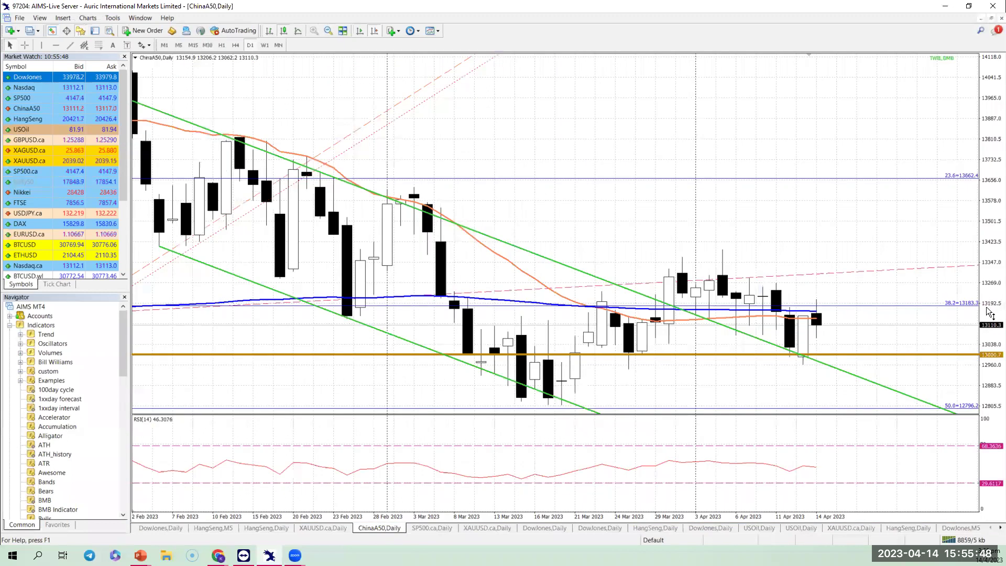
left_click_drag(990, 321, 990, 333)
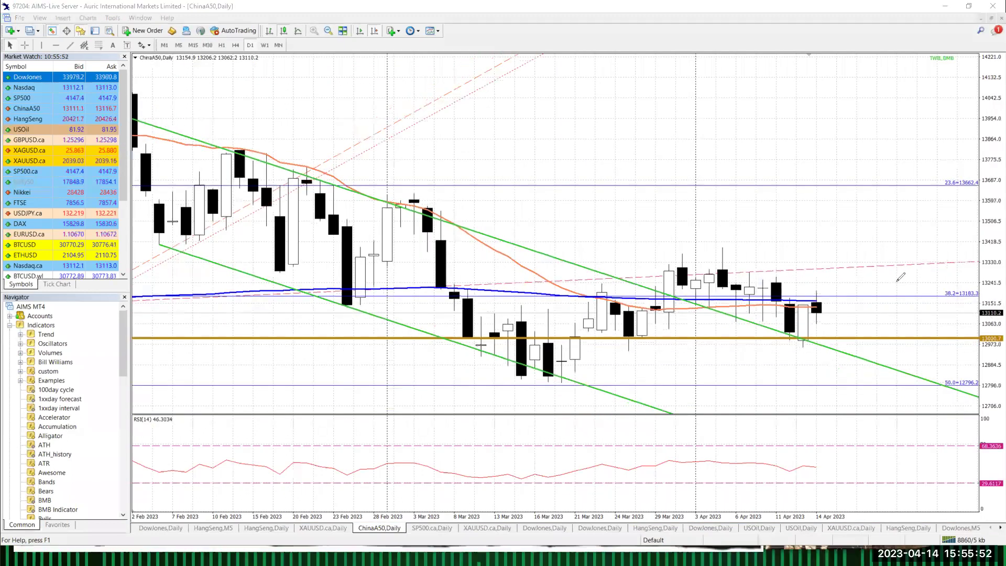
left_click_drag(736, 369, 789, 338)
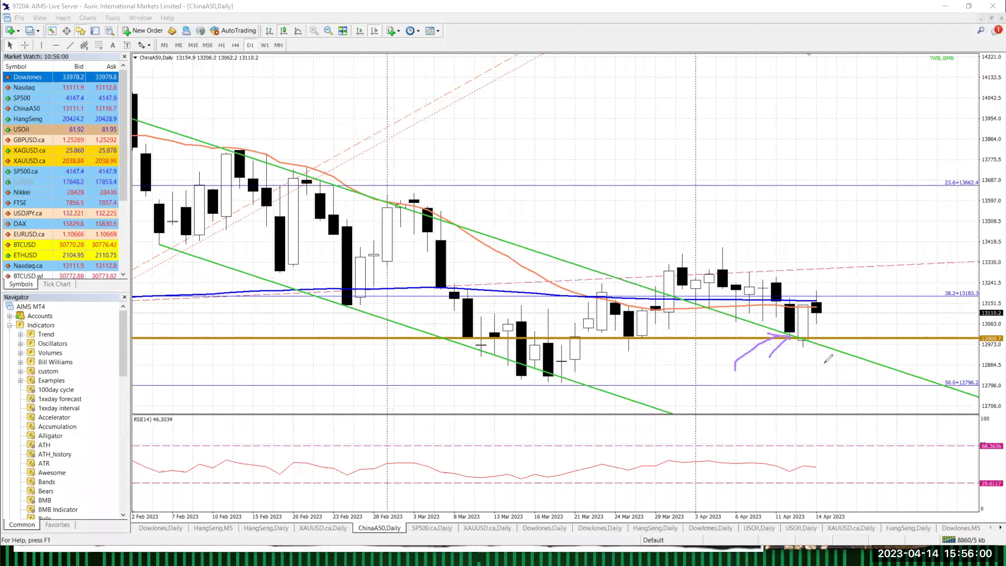
mouse_move(778, 369)
left_mouse_down()
mouse_move(794, 368)
mouse_move(798, 350)
left_mouse_up()
left_click_drag(805, 288, 825, 279)
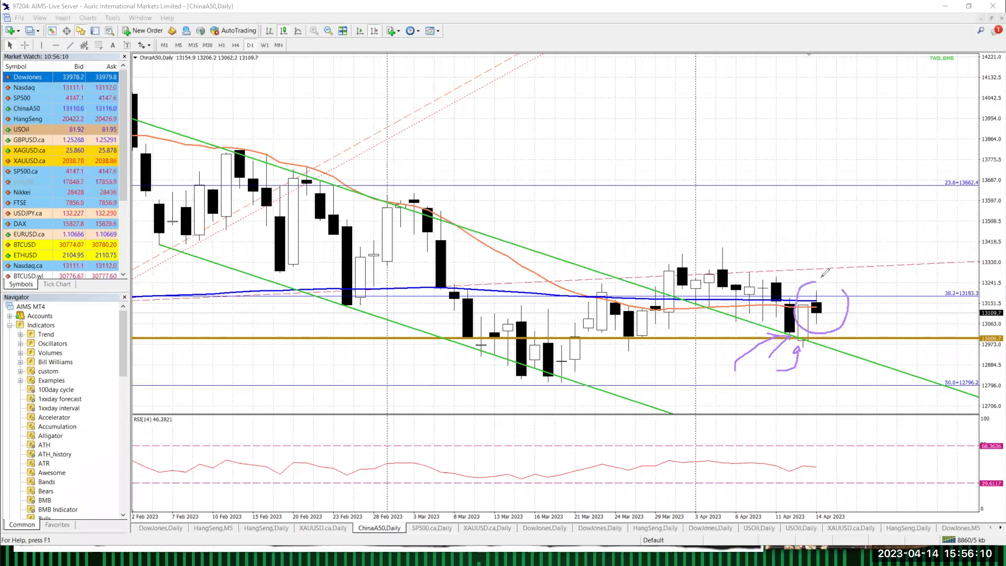
Mark the 38.2 retracement line with an arrow and outline the April decline and late-March rally, clearing the markup at the end
mouse_move(910, 257)
left_mouse_down()
mouse_move(938, 283)
mouse_move(918, 286)
left_mouse_up()
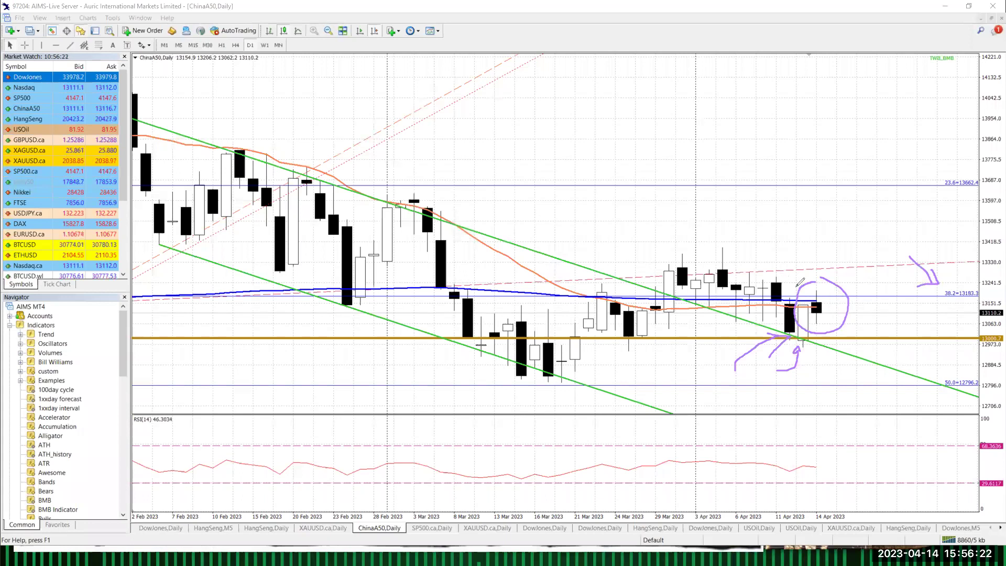
mouse_move(776, 272)
left_mouse_down()
mouse_move(752, 253)
mouse_move(722, 255)
mouse_move(792, 335)
mouse_move(778, 275)
mouse_move(763, 266)
left_mouse_up()
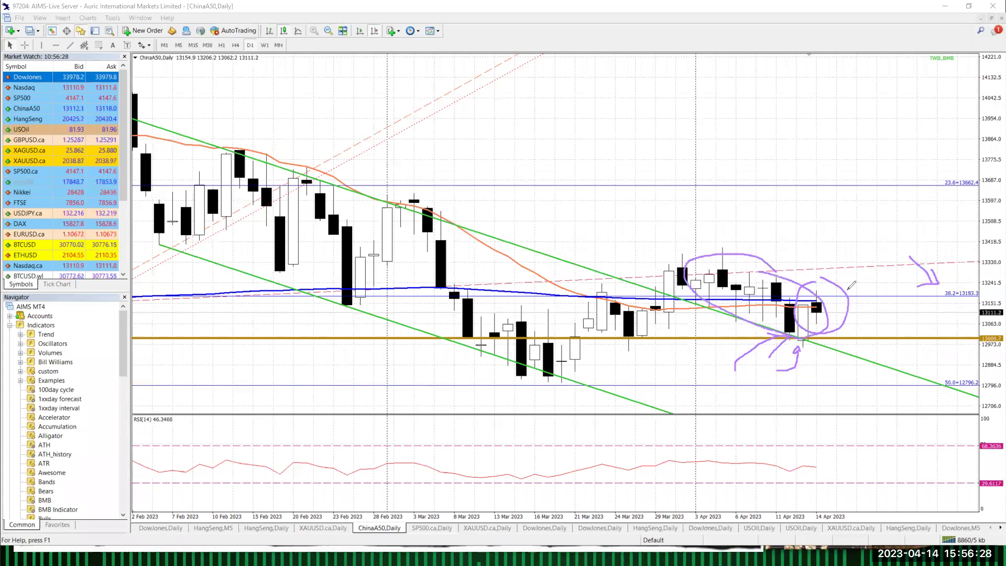
mouse_move(609, 282)
left_mouse_down()
mouse_move(542, 362)
mouse_move(611, 367)
mouse_move(679, 263)
mouse_move(627, 264)
left_mouse_up()
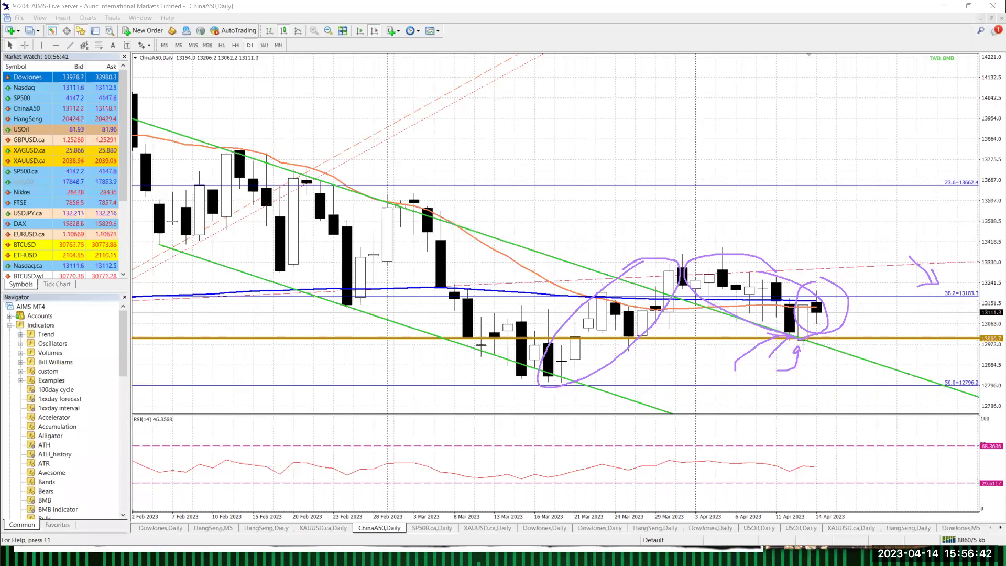
key("e")
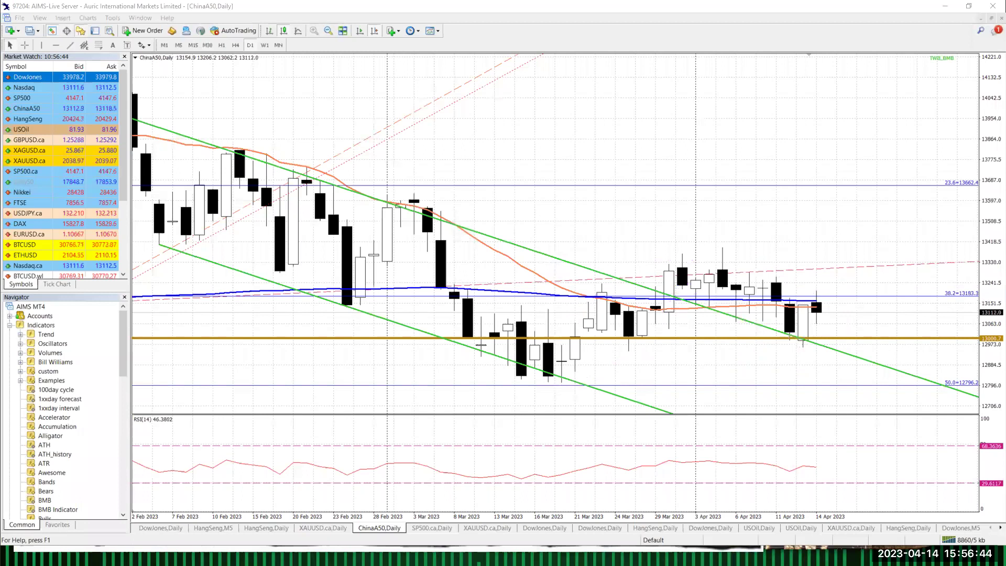
Restore the side-by-side DowJones charts and measure the rise from the 24 March low to the 13 April high on the white chart
left_click(980, 18)
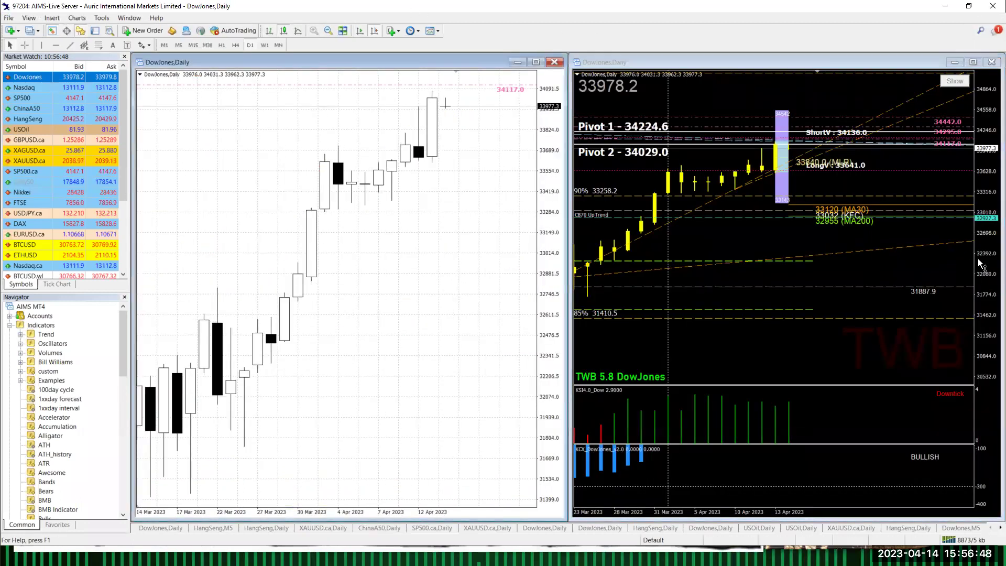
left_click_drag(549, 155, 548, 173)
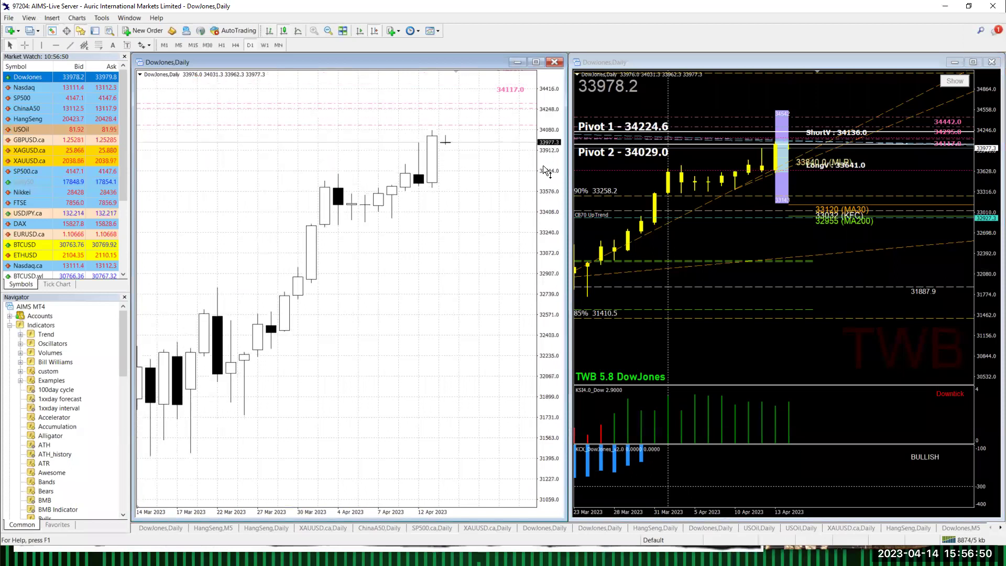
left_click(25, 45)
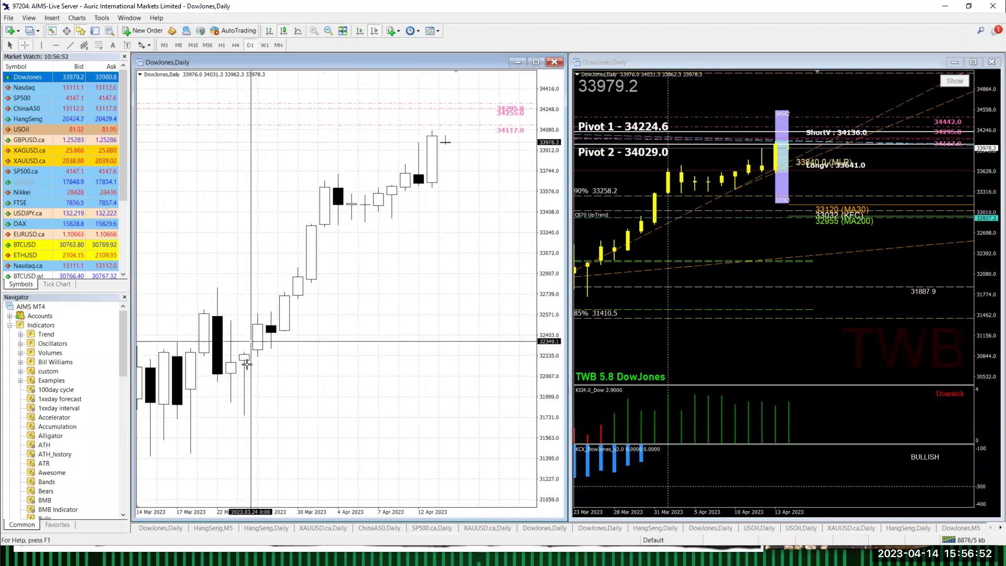
left_click_drag(244, 413, 434, 126)
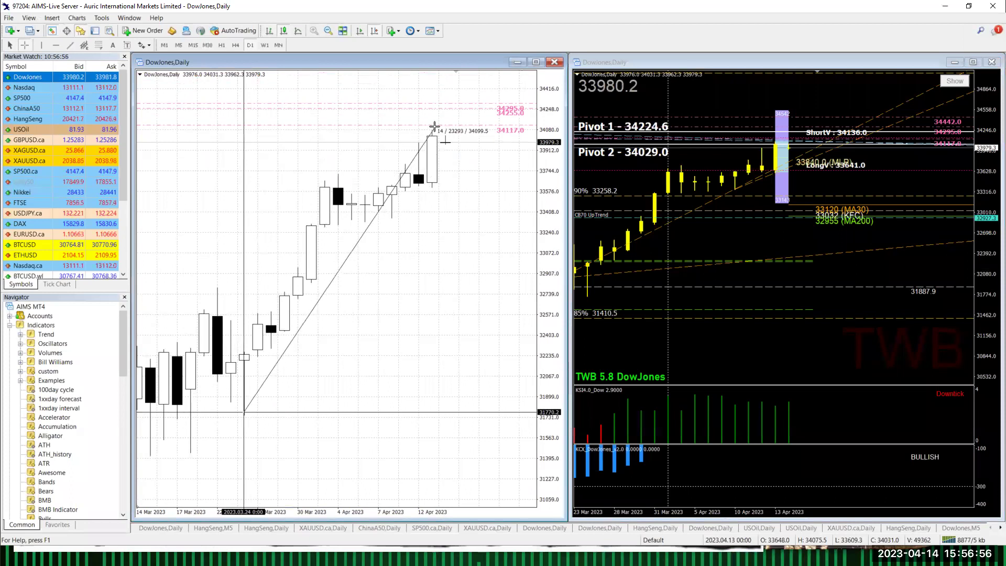
left_click_drag(435, 126, 429, 141)
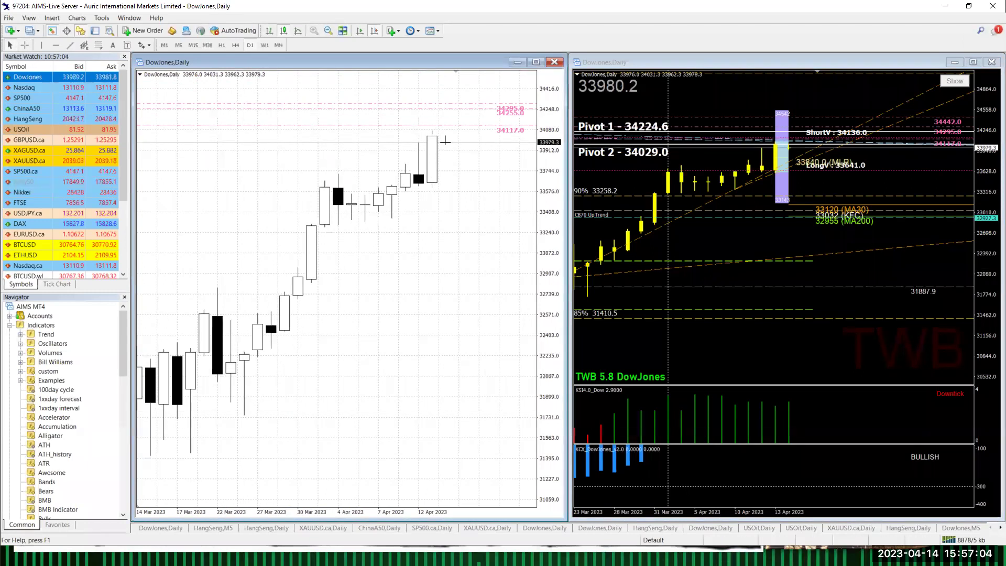
On the TWB chart, circle where the blue KCX bars end, draw arrows from there to the late-March candles and onward, and clear the markup
left_click_drag(658, 429, 658, 429)
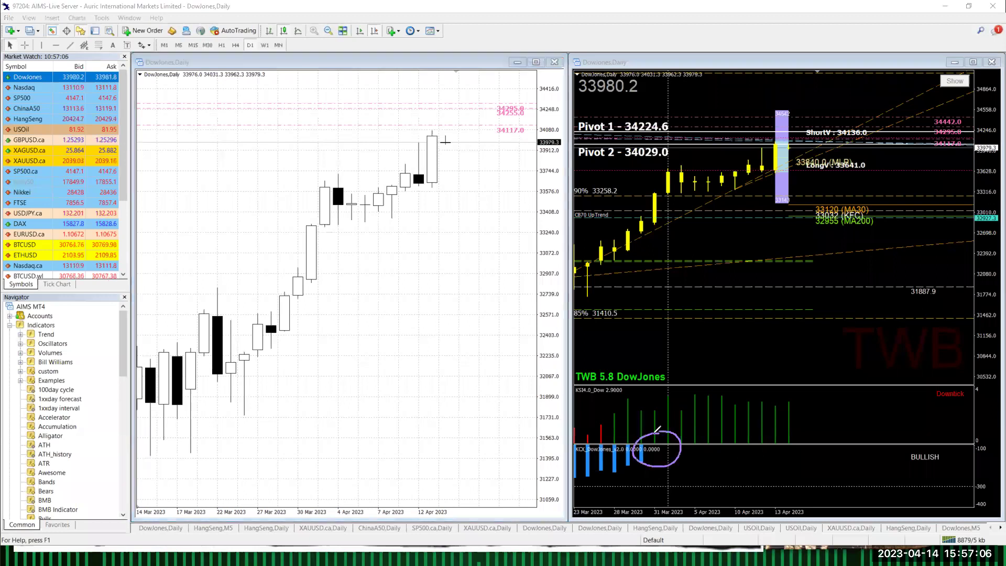
mouse_move(650, 389)
left_mouse_down()
mouse_move(640, 243)
mouse_move(648, 256)
left_mouse_up()
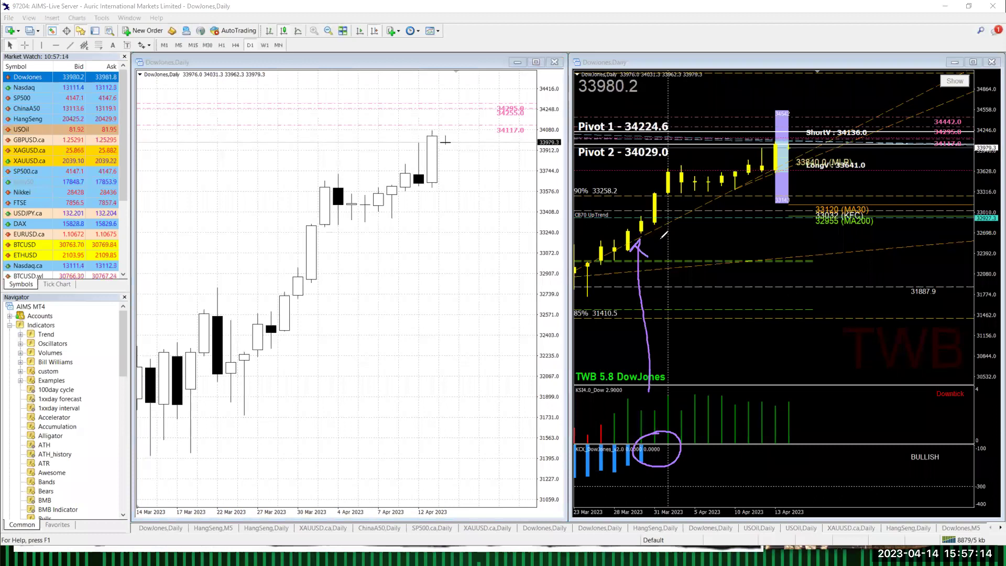
mouse_move(640, 239)
left_mouse_down()
mouse_move(970, 248)
mouse_move(959, 257)
left_mouse_up()
left_click_drag(638, 227, 760, 138)
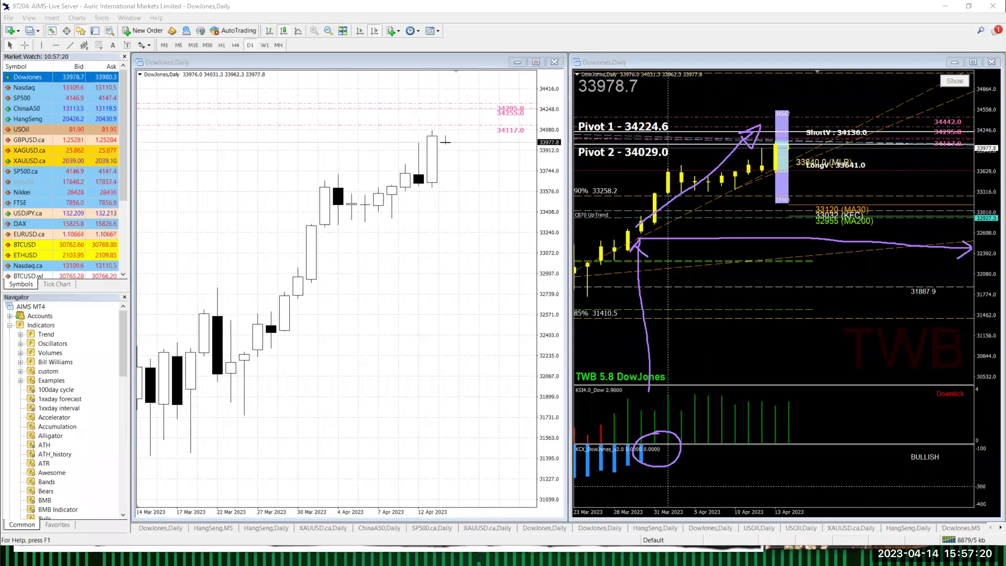
key("Escape")
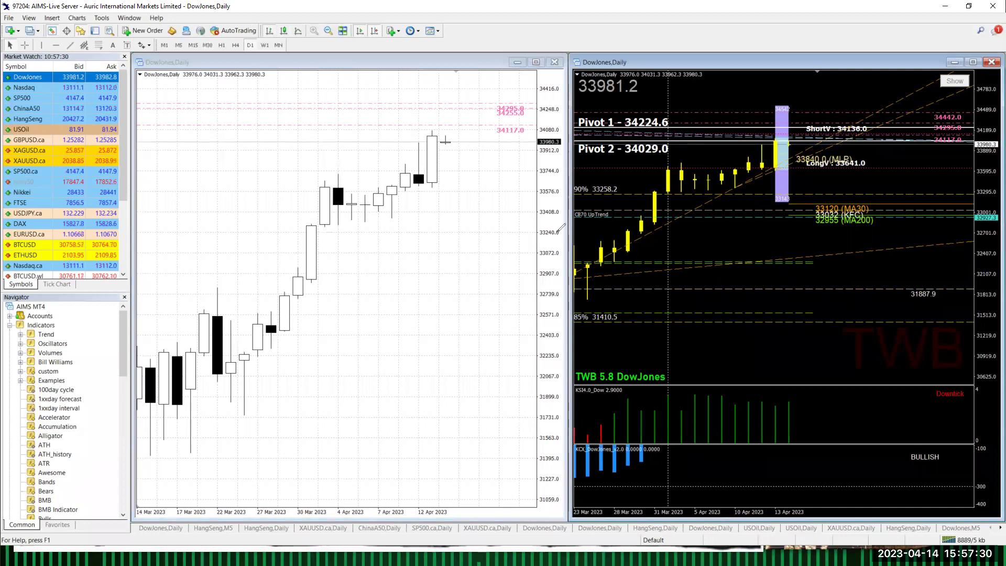
Sketch up and down scenarios on the white chart, circle the TWB chart's current price and underline Pivot 2 (34029.0), clearing the markup at the end
mouse_move(450, 149)
left_mouse_down()
mouse_move(469, 149)
mouse_move(472, 125)
mouse_move(525, 141)
left_mouse_up()
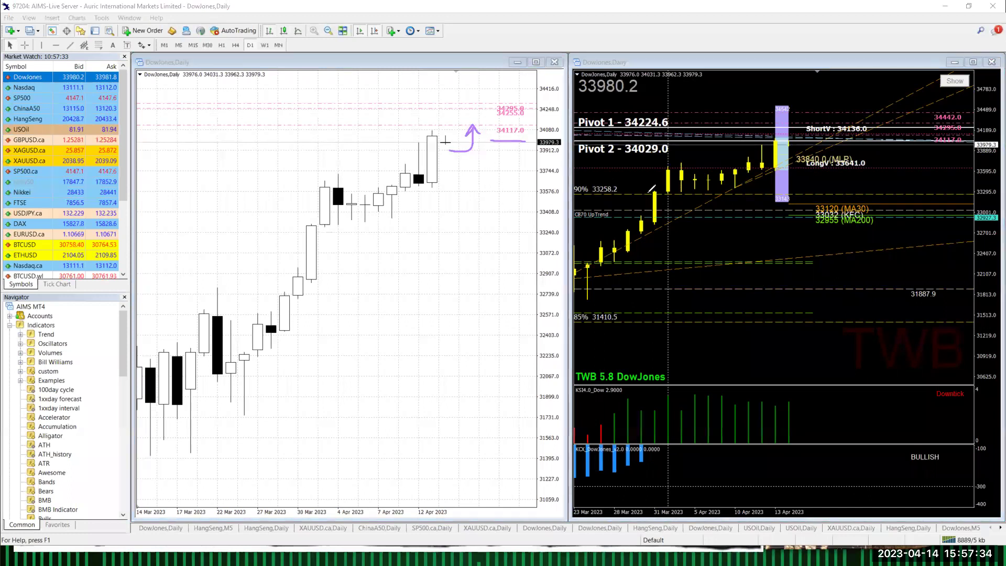
mouse_move(464, 151)
left_mouse_down()
mouse_move(460, 186)
mouse_move(475, 182)
mouse_move(443, 186)
left_mouse_up()
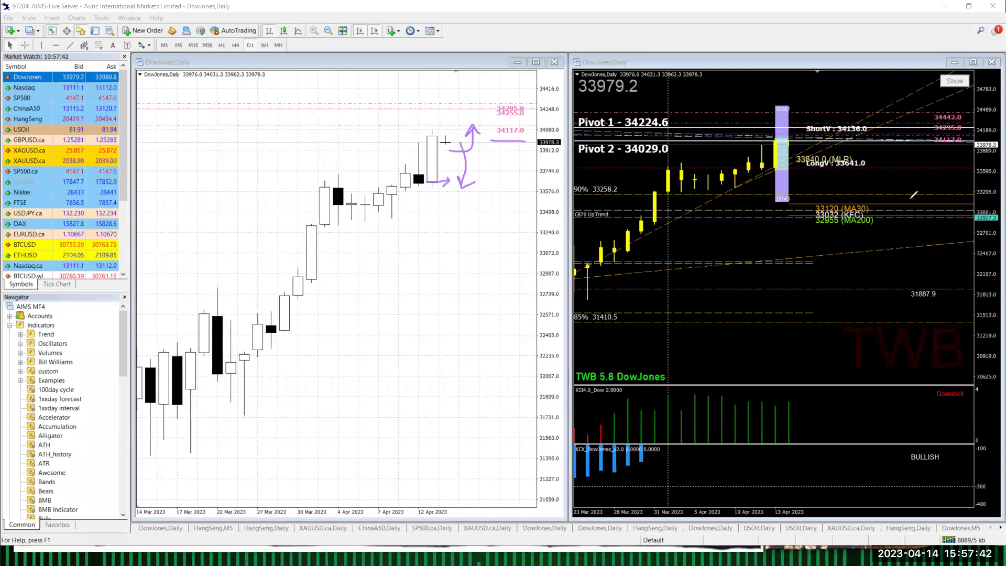
mouse_move(789, 132)
left_mouse_down()
mouse_move(786, 155)
mouse_move(801, 135)
mouse_move(786, 128)
left_mouse_up()
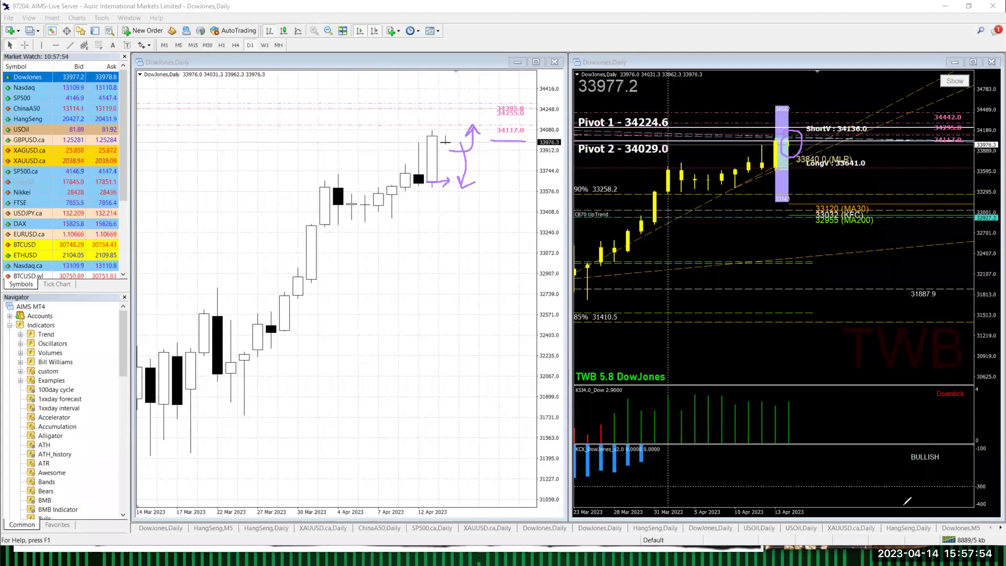
left_click_drag(606, 159, 665, 156)
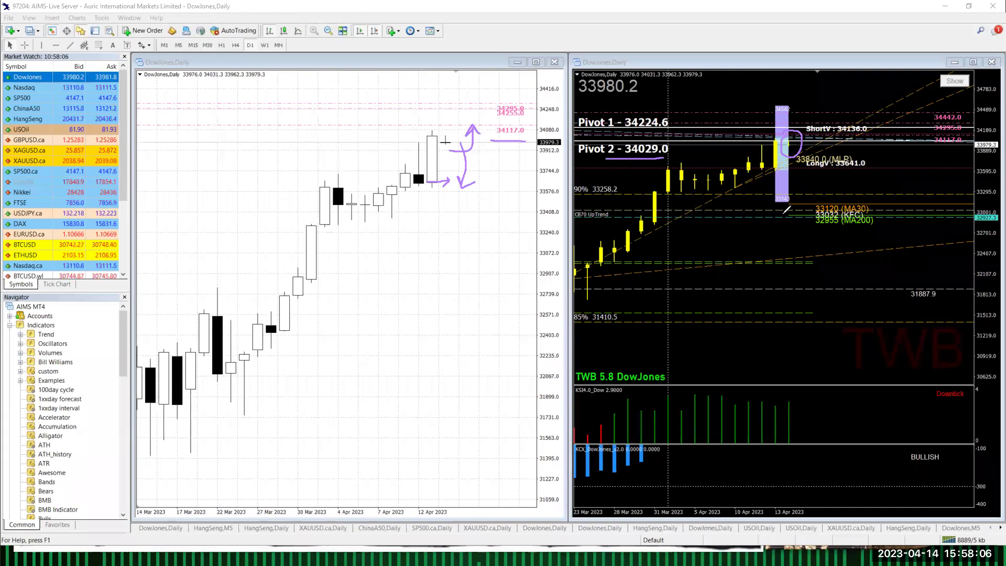
key("Escape")
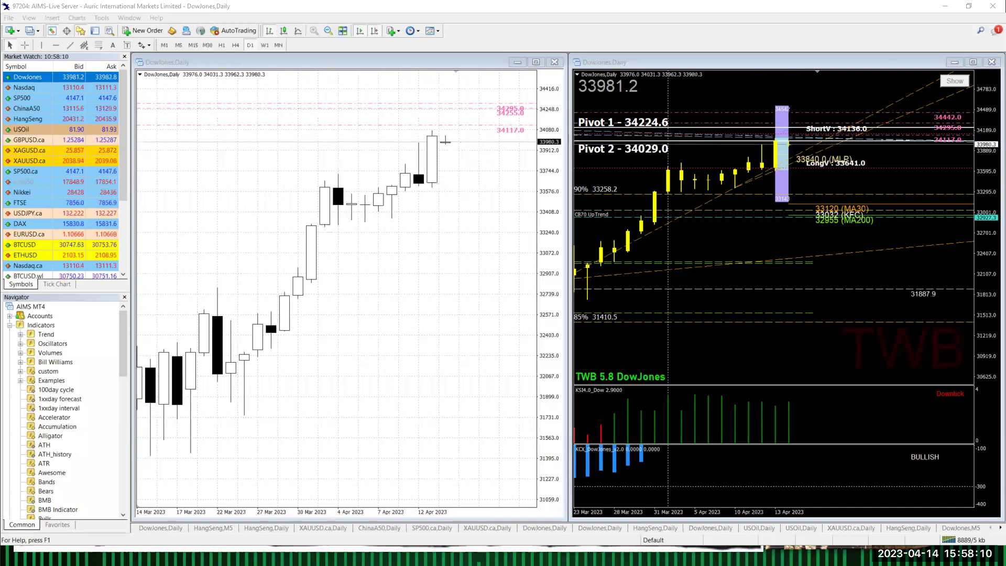
Maximize the TWB DowJones chart, switch it to M5 with the info panel hidden, fit the price scale automatically and zoom out two levels
left_click(973, 62)
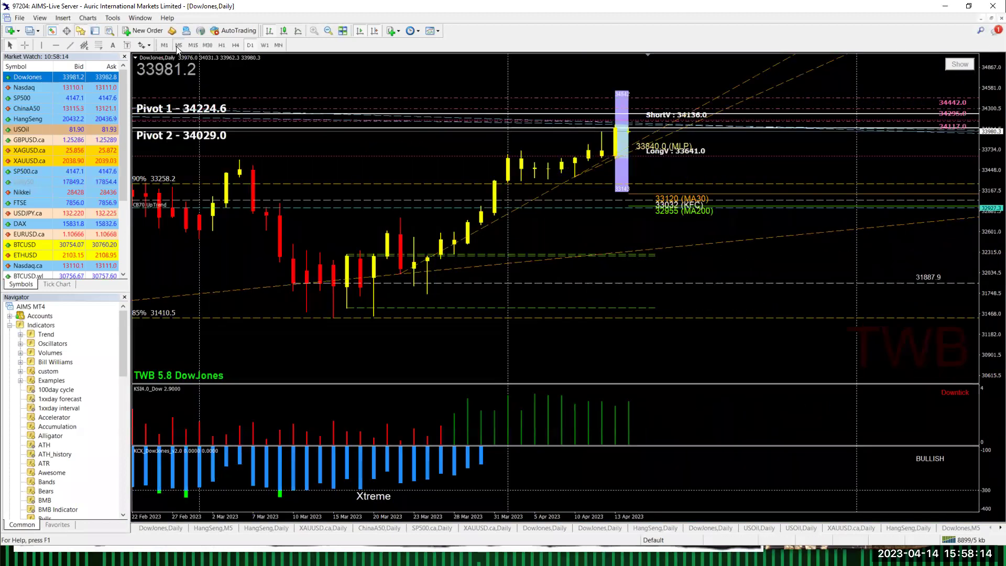
left_click(177, 46)
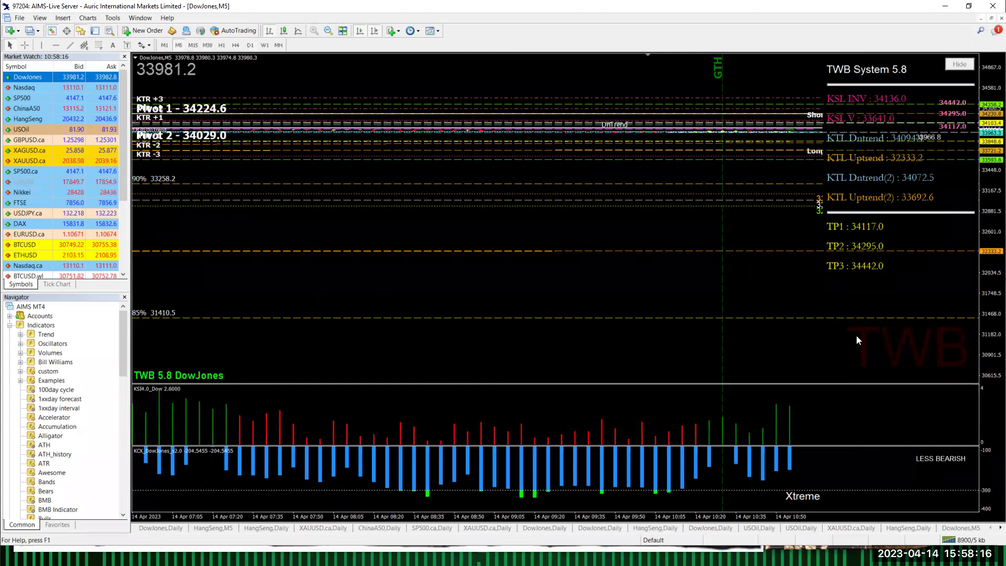
left_click(959, 64)
left_click_drag(994, 161, 992, 252)
double_click(992, 253)
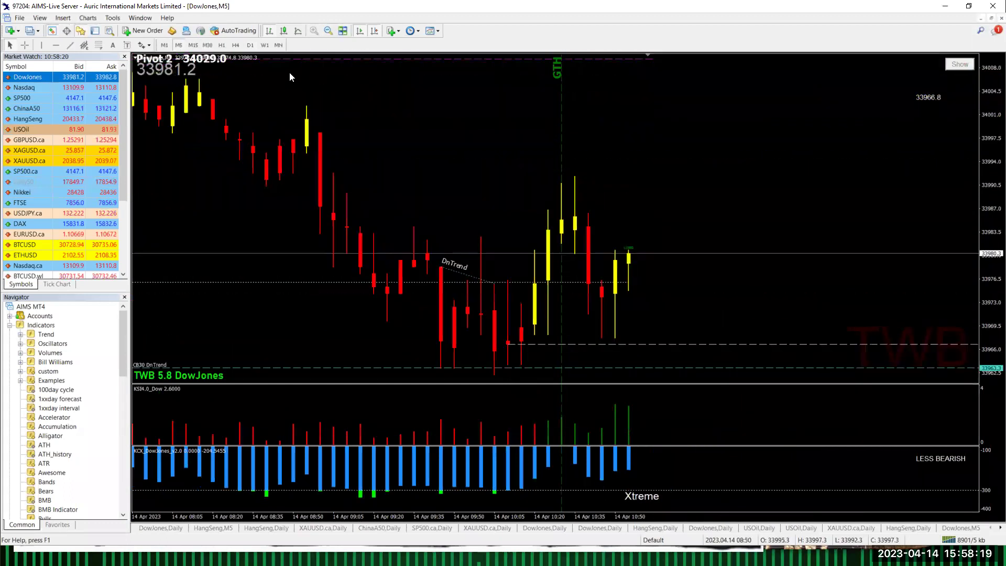
double_click(323, 31)
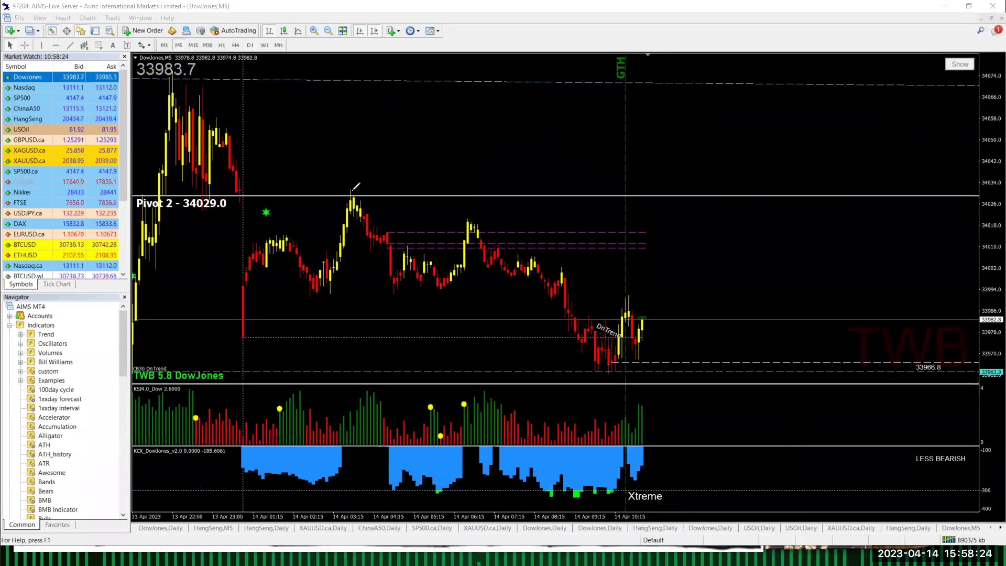
Circle the peak at the Pivot 2 line, draw a downward arrow along the decline, and clear the markup
mouse_move(337, 196)
left_mouse_down()
mouse_move(348, 173)
mouse_move(403, 262)
mouse_move(449, 304)
mouse_move(435, 276)
left_mouse_up()
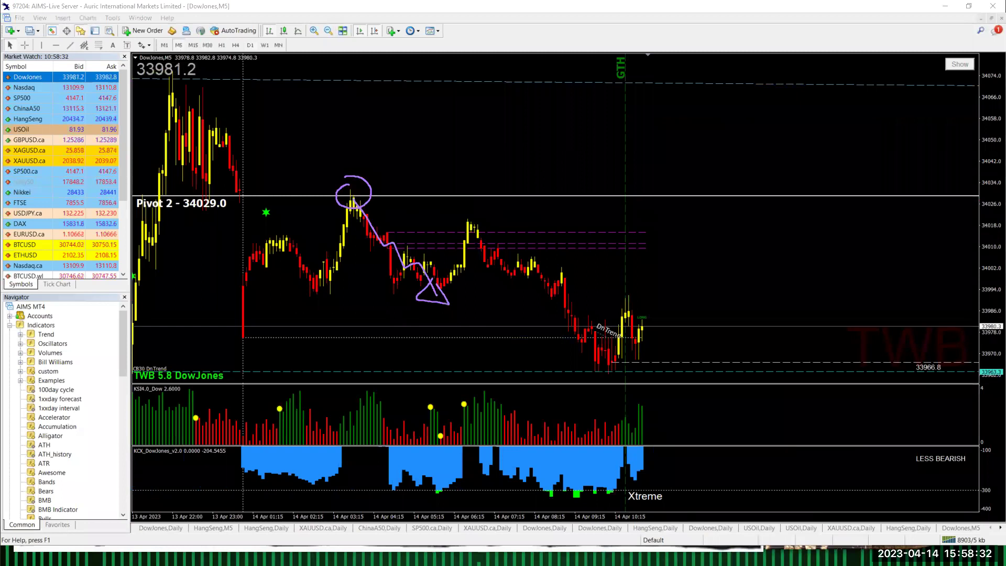
key("Escape")
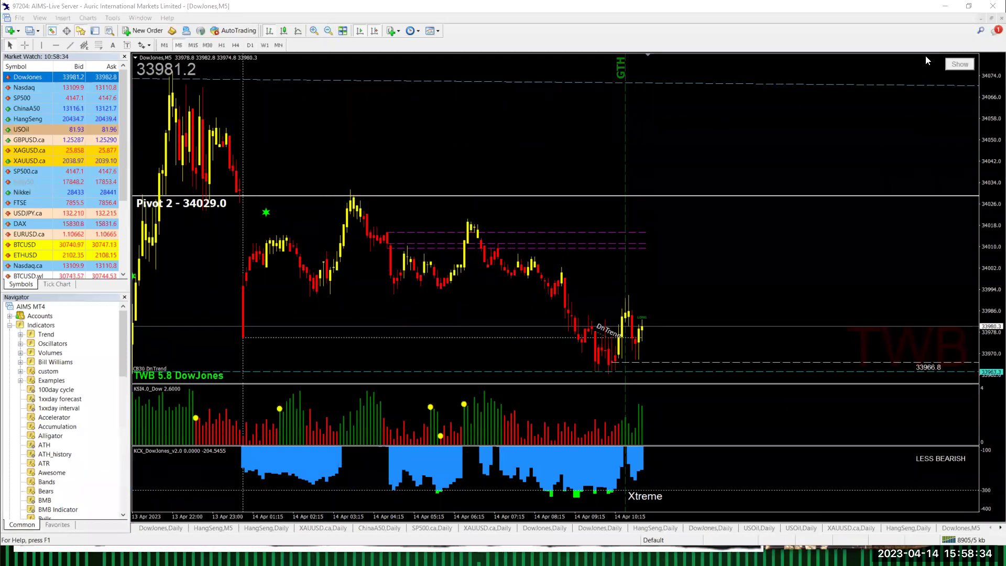
Restore the side-by-side charts and return the TWB DowJones chart to Daily, zoomed in two levels with the info panel hidden
left_click(991, 20)
left_click(991, 20)
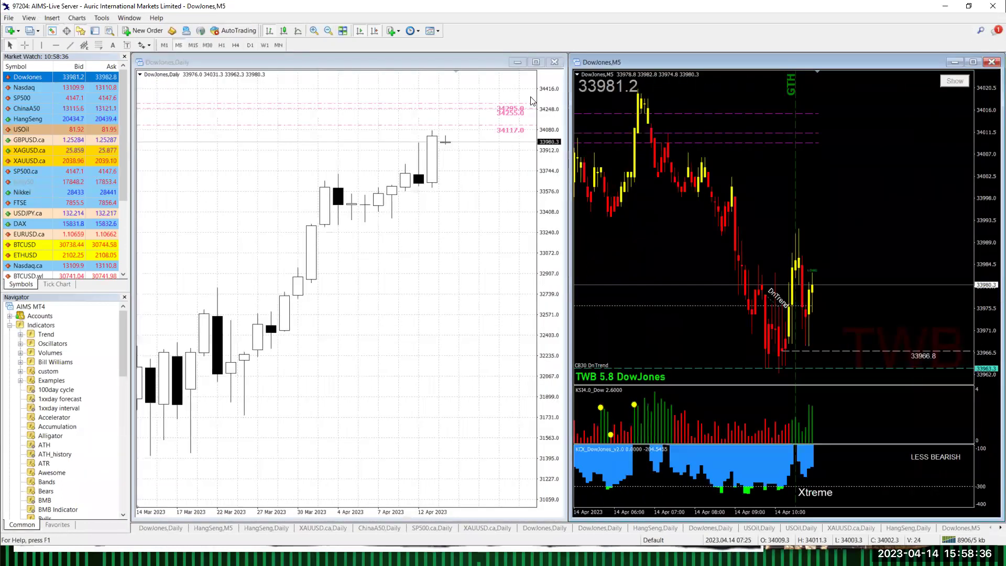
left_click(250, 46)
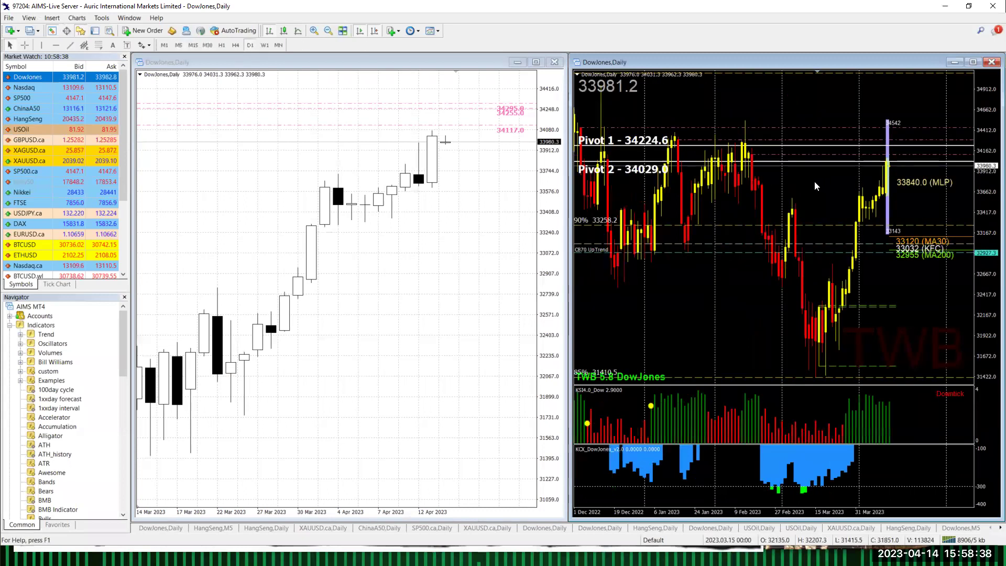
left_click(313, 30)
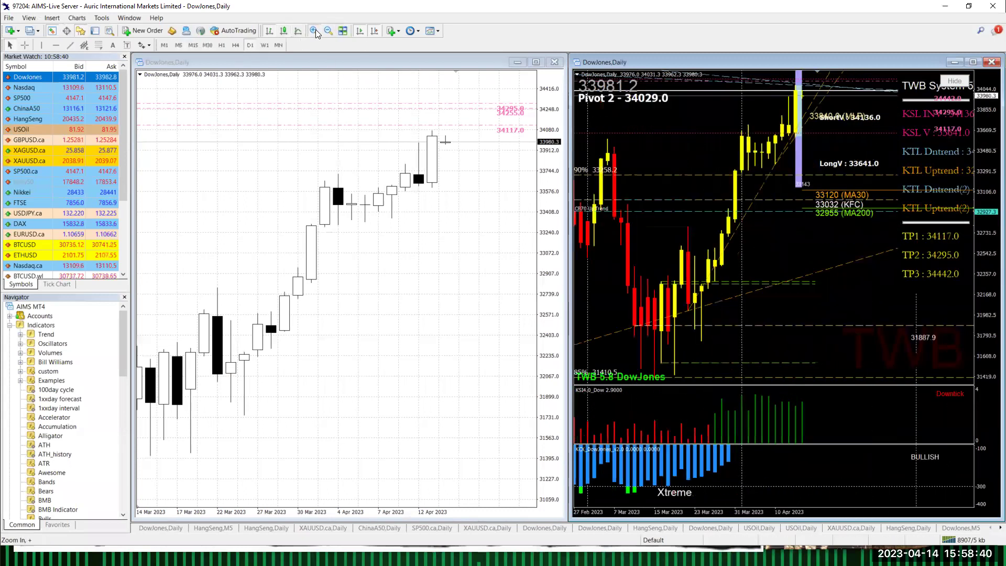
left_click(313, 31)
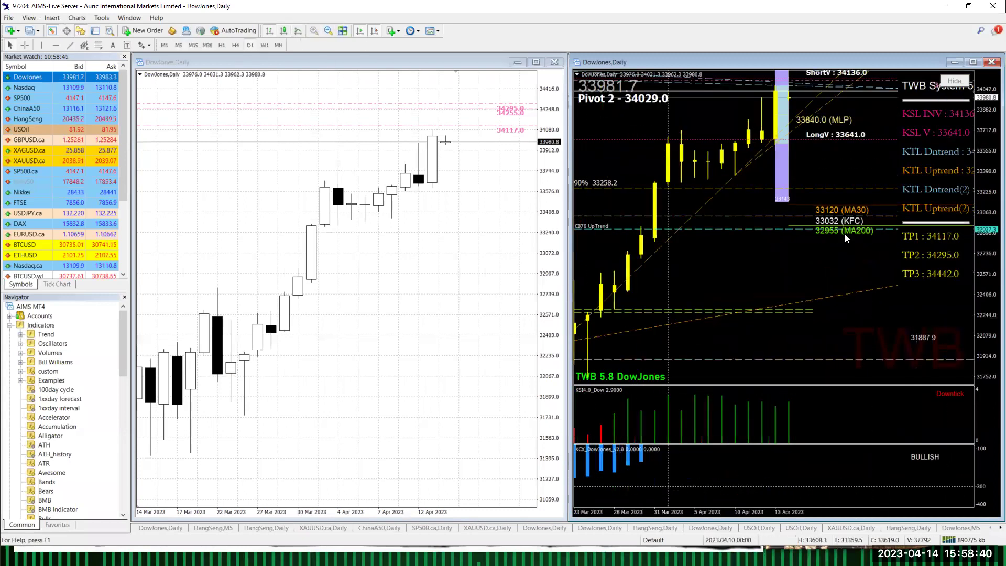
left_click(955, 81)
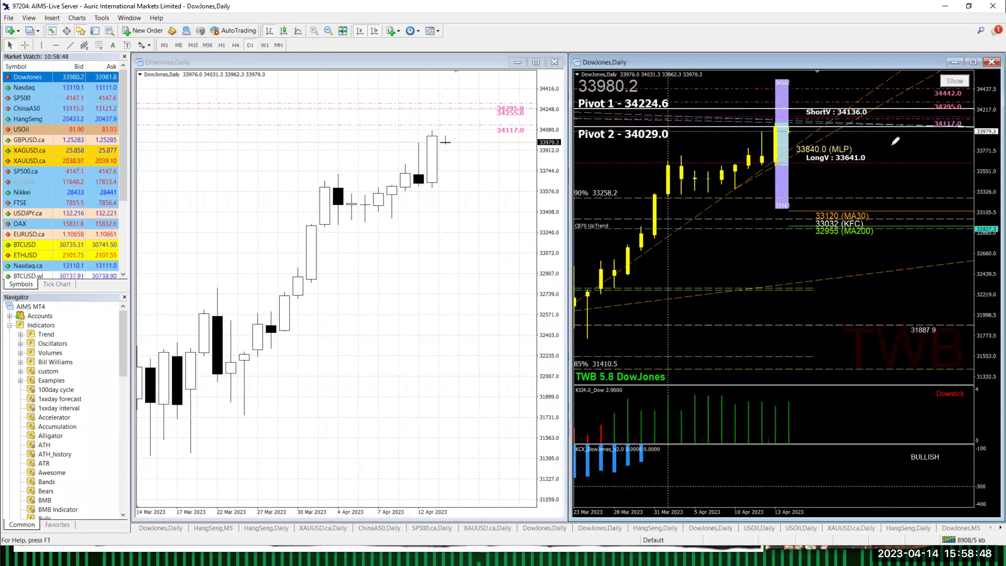
Mark the 33840.0 (MLP) level on the TWB chart with a thick highlight stroke and an arrow pointing at its label
left_click_drag(895, 141, 845, 144)
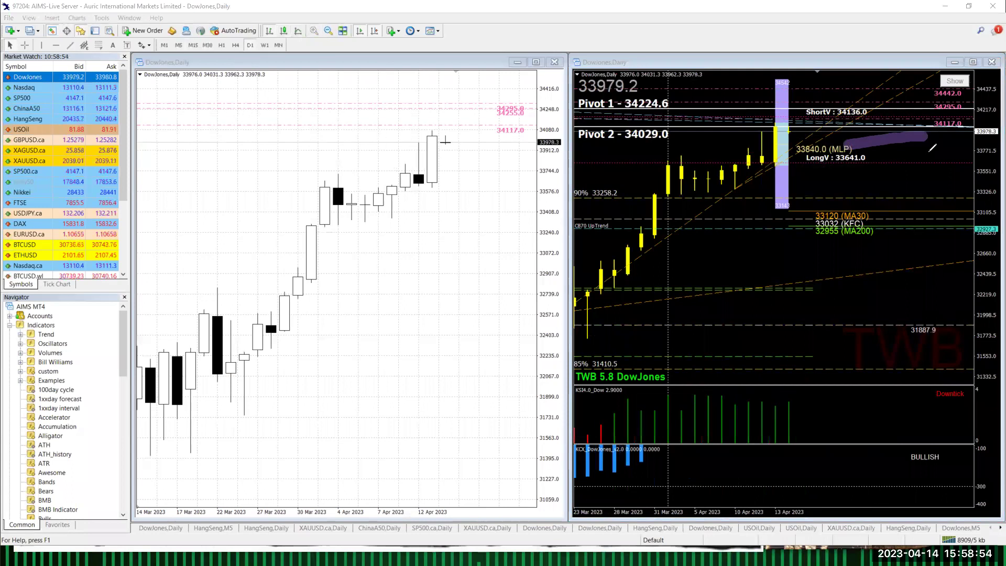
left_click_drag(931, 151, 868, 154)
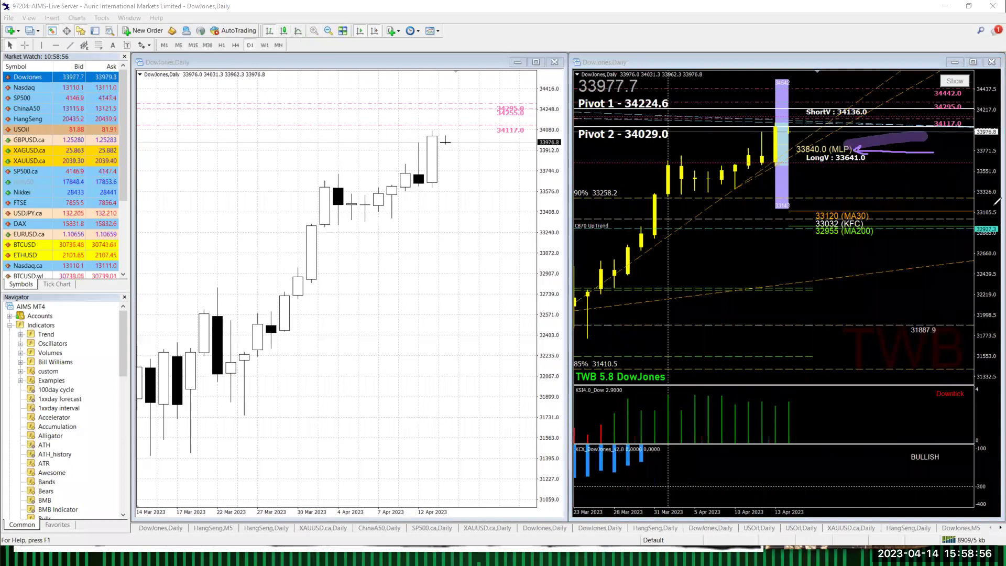
Load Nasdaq into both Daily charts and mark the plain one with an up arrow by the latest candles and a down arrow toward 13159.1
key("Escape")
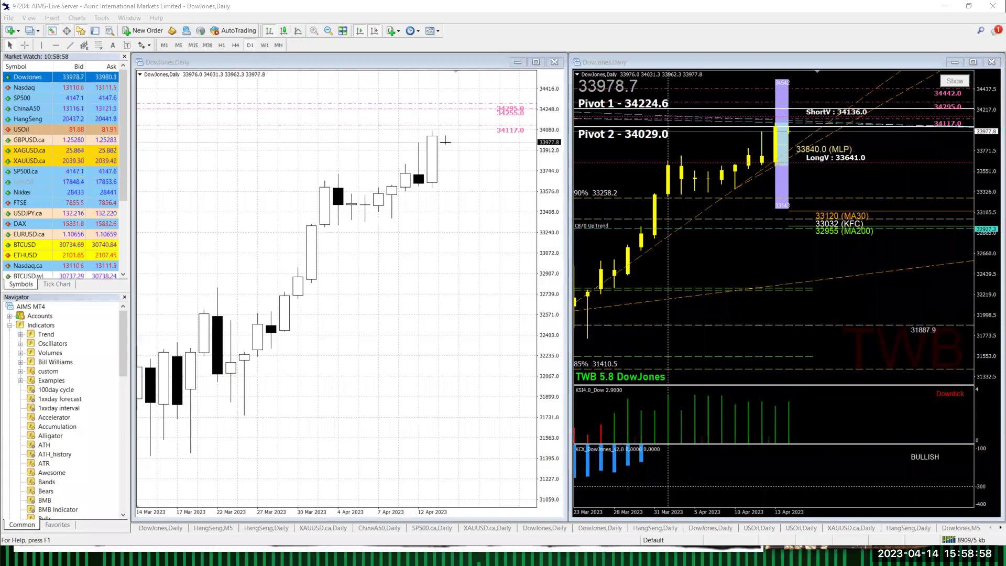
left_click(106, 93)
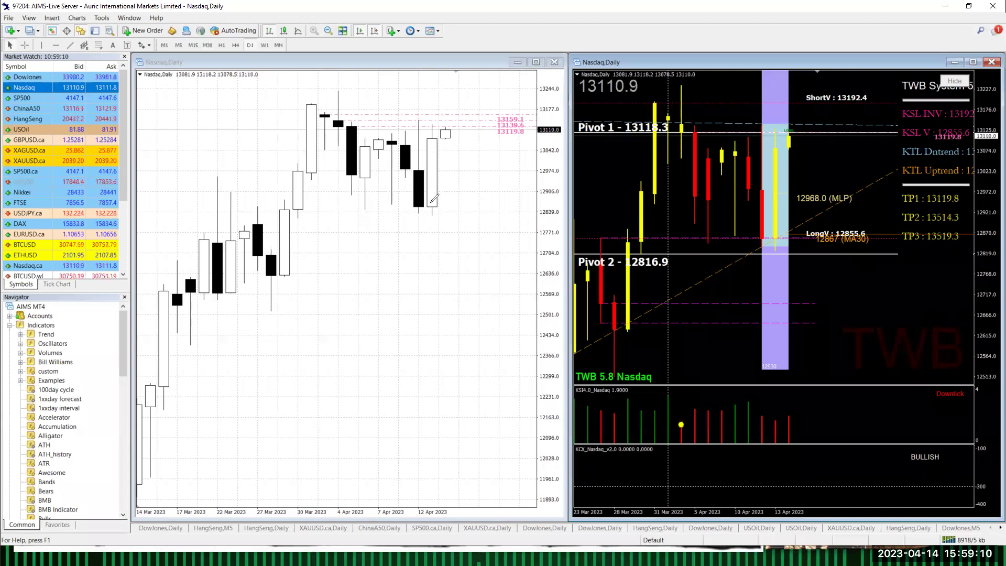
mouse_move(446, 206)
left_mouse_down()
mouse_move(460, 178)
mouse_move(444, 143)
mouse_move(463, 152)
mouse_move(537, 136)
left_mouse_up()
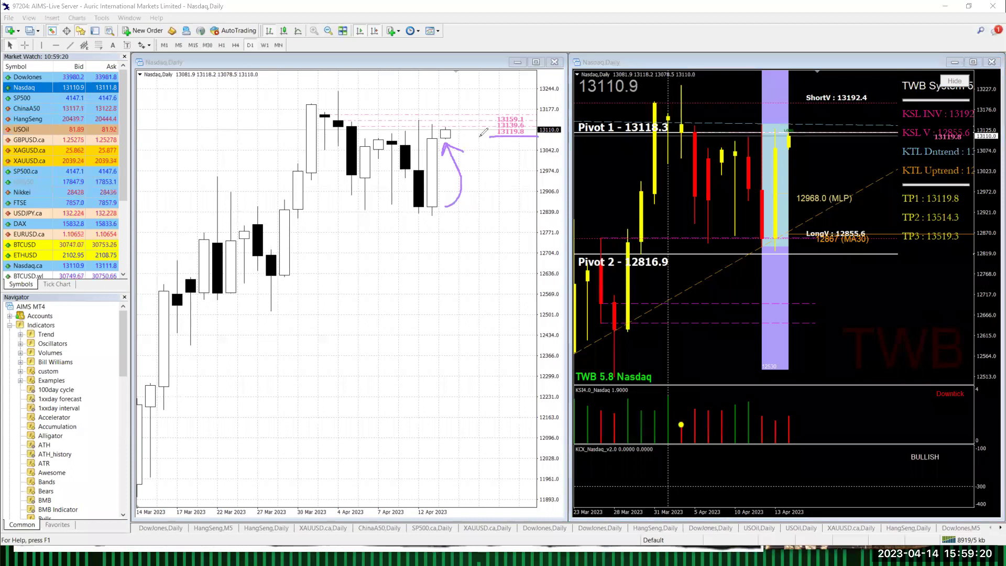
left_click_drag(463, 85, 492, 111)
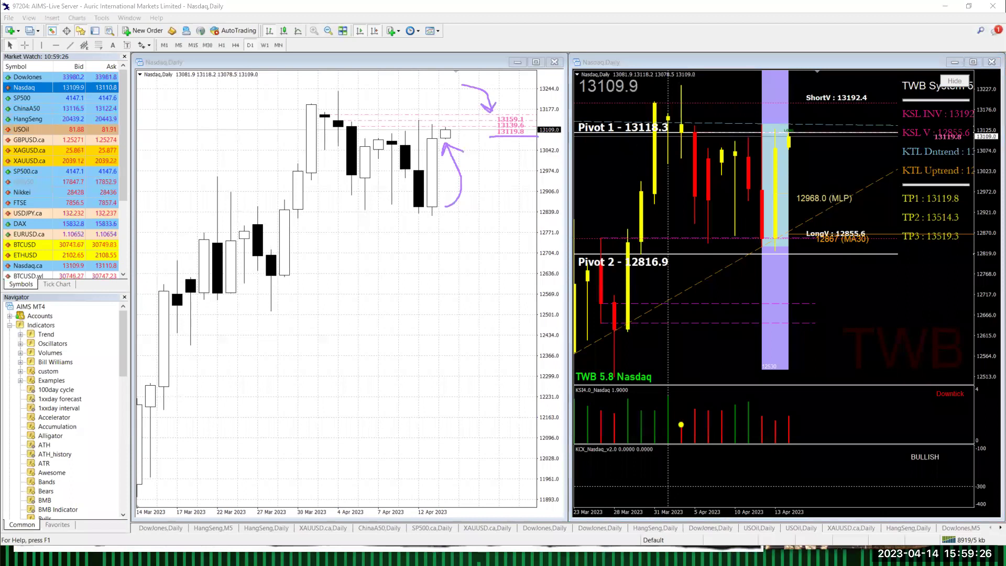
Hide the TWB Nasdaq chart's info panel, circle the Pivot 1 label and draw an upward arrow to ShortV : 13192.4
left_click(958, 82)
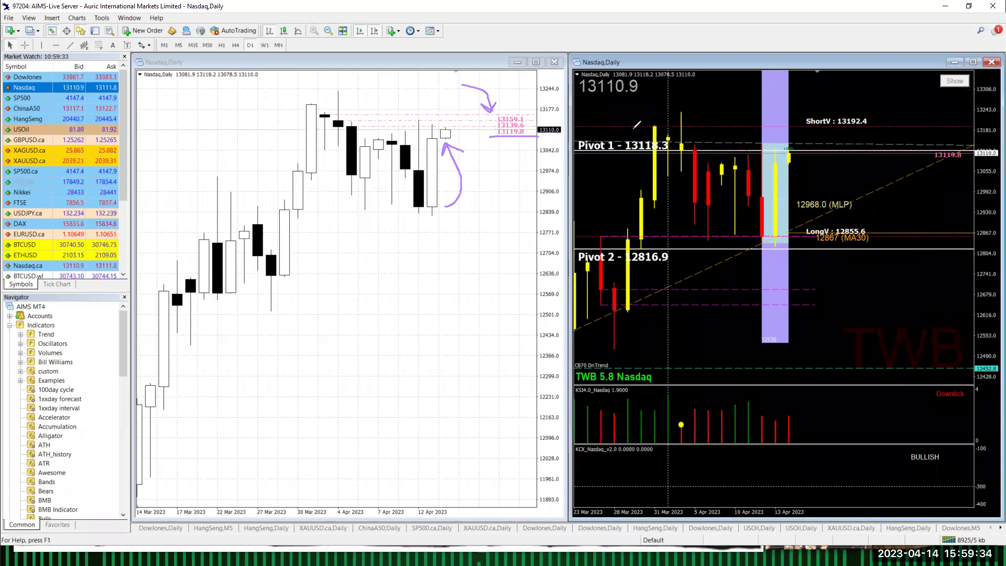
left_click_drag(638, 128, 618, 120)
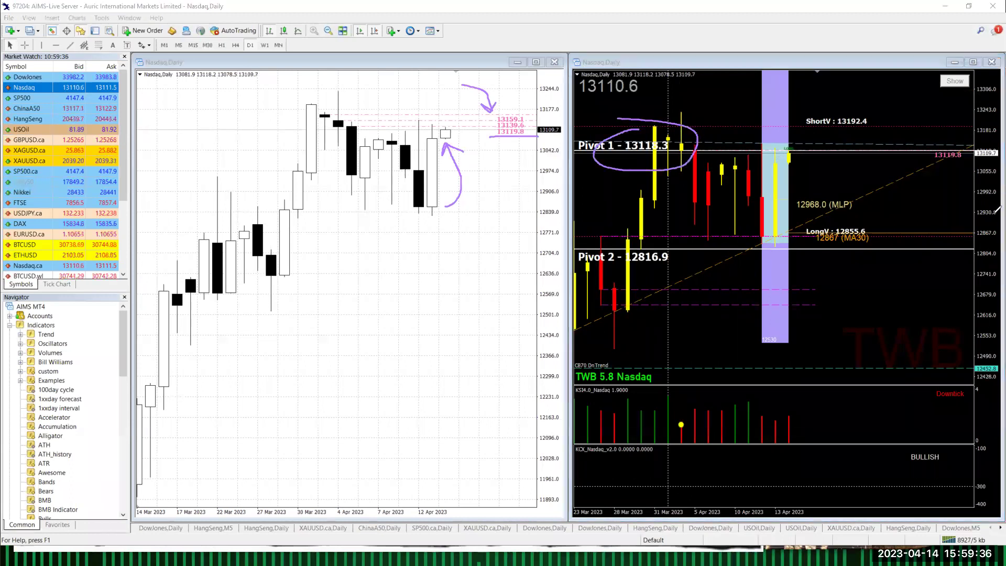
left_click_drag(841, 118, 853, 139)
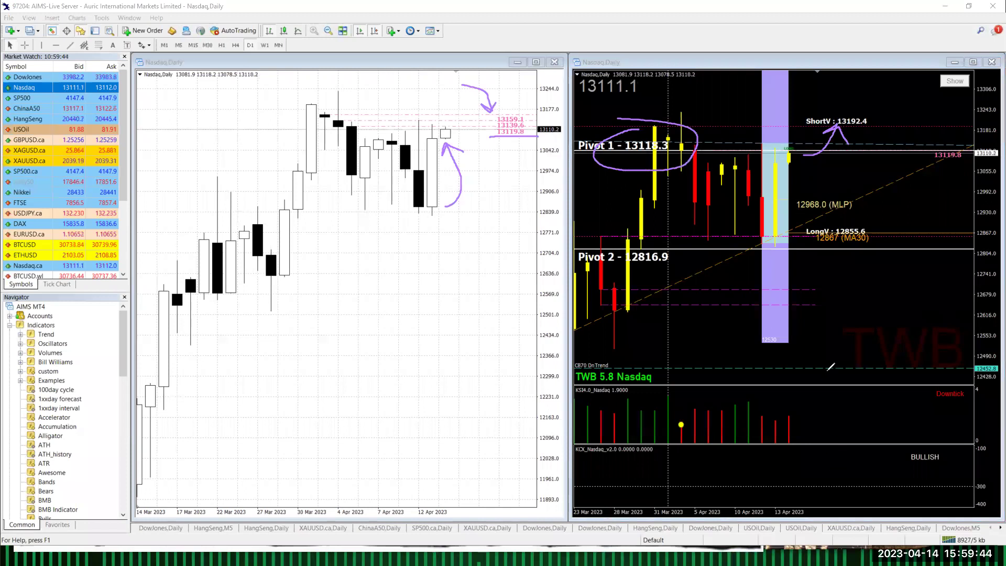
Point an arrow at the latest KSI histogram bars, draw a cross in the KCX pane, and clear the Nasdaq markup
left_click_drag(847, 361, 780, 405)
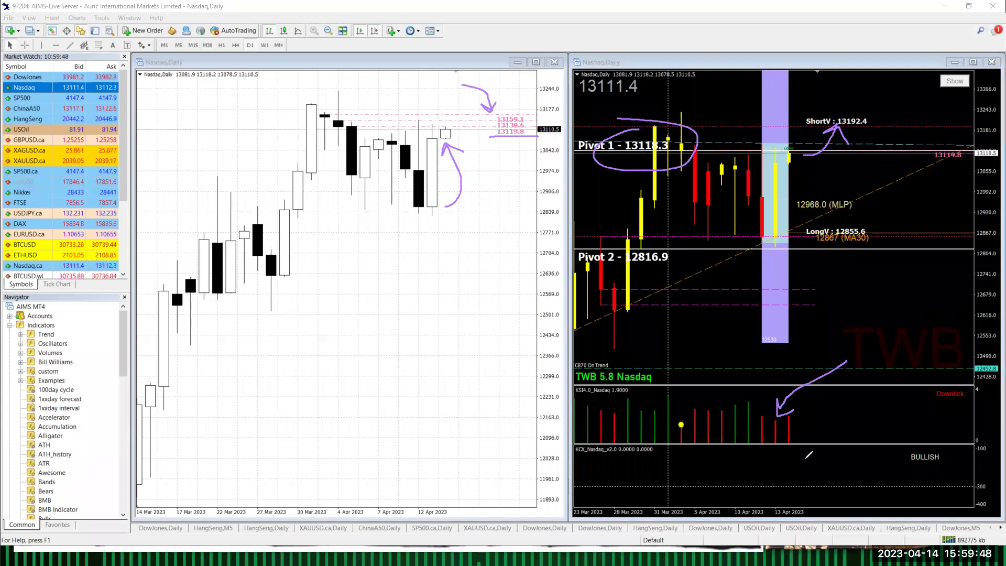
mouse_move(776, 448)
left_mouse_down()
mouse_move(808, 462)
mouse_move(780, 466)
left_mouse_up()
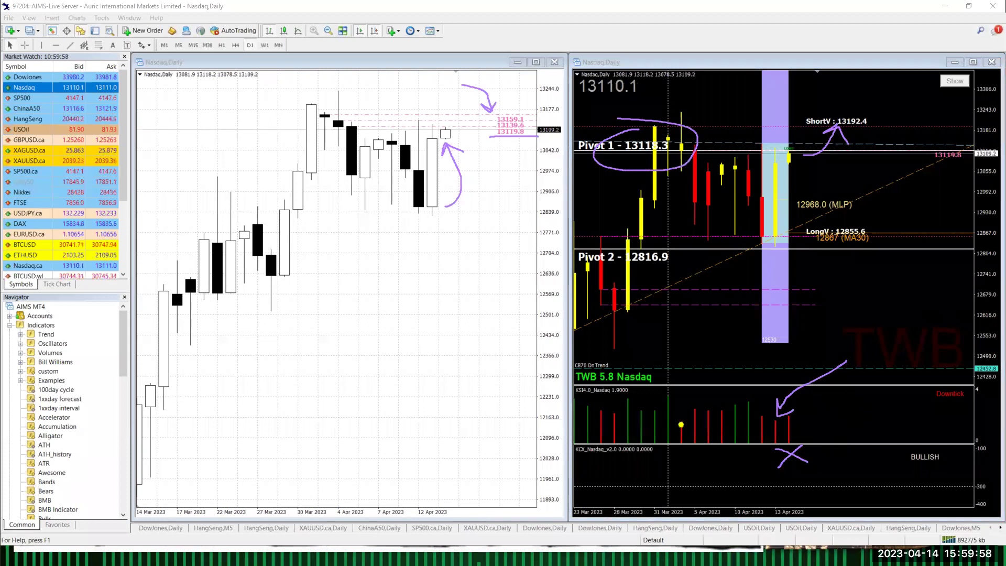
key("e")
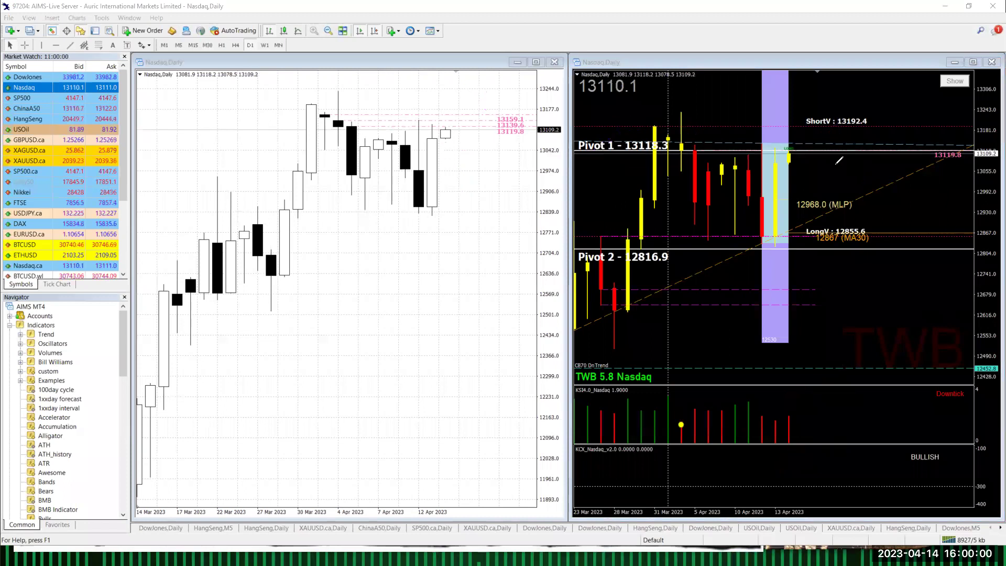
Underline Pivot 1, draw arrows up to ShortV : 13192.4 and down to 12968.0 (MLP) on the TWB Nasdaq chart, and clear them
left_click_drag(621, 155, 677, 154)
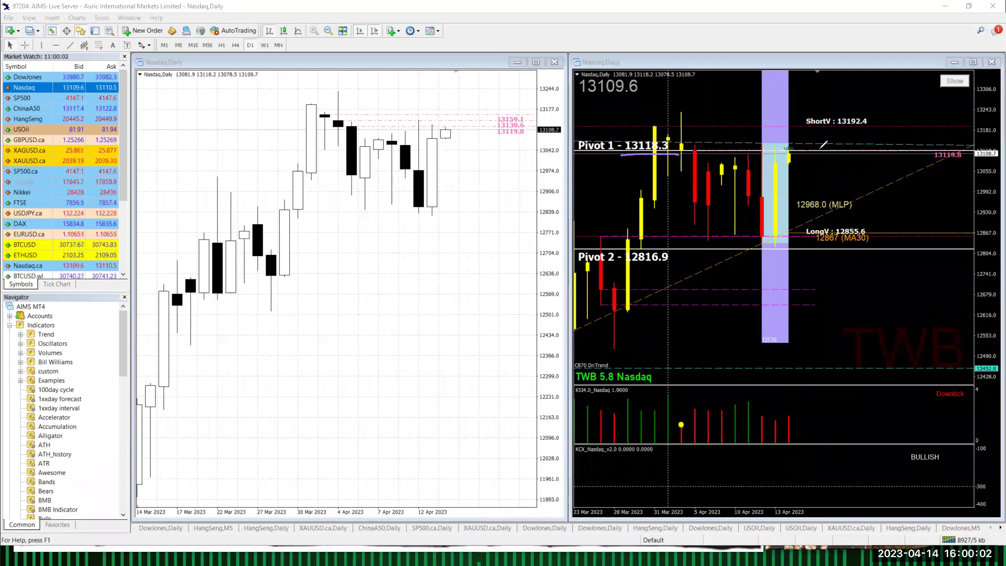
left_click_drag(851, 123, 852, 137)
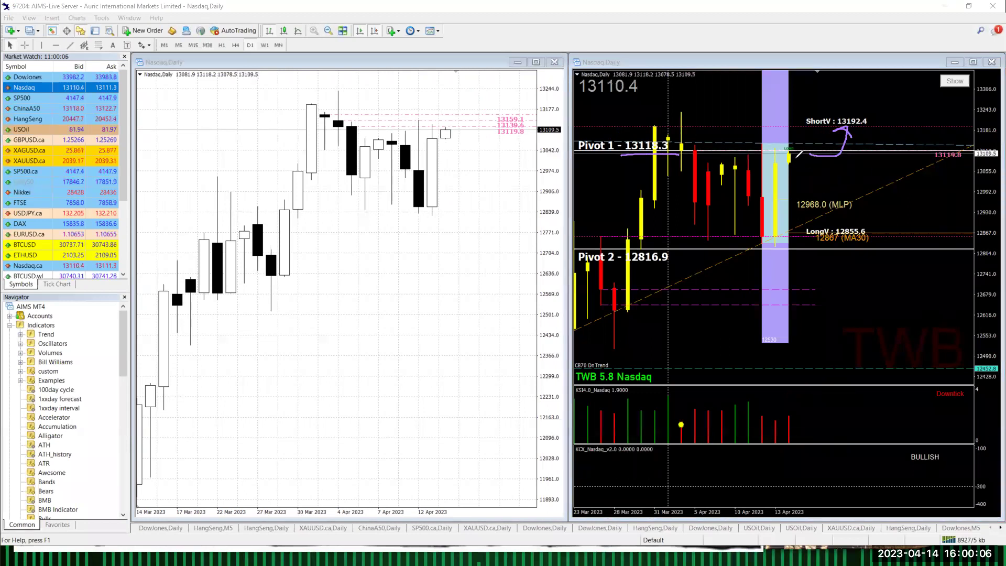
left_click_drag(811, 191, 819, 190)
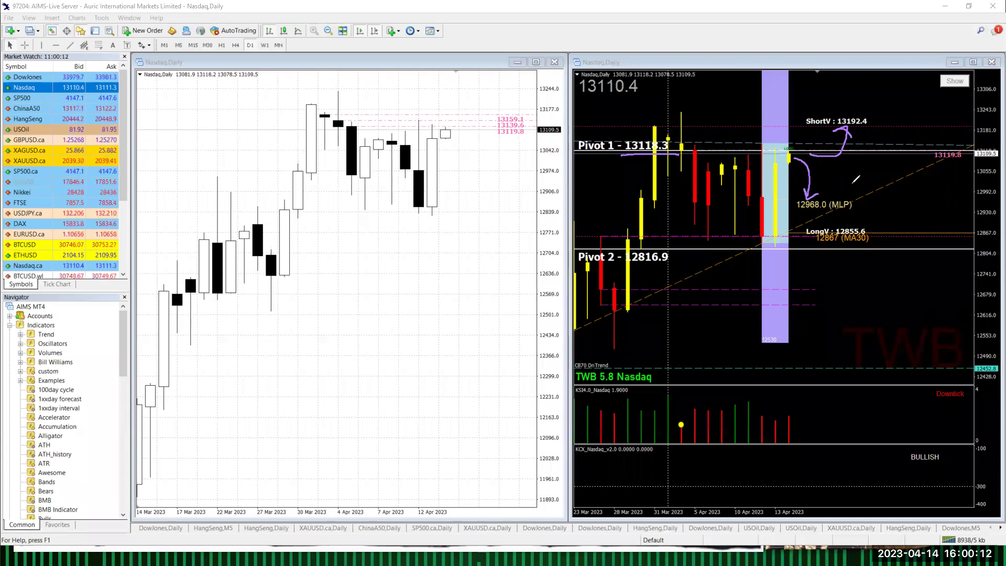
key("ctrl+z")
key("ctrl+z")
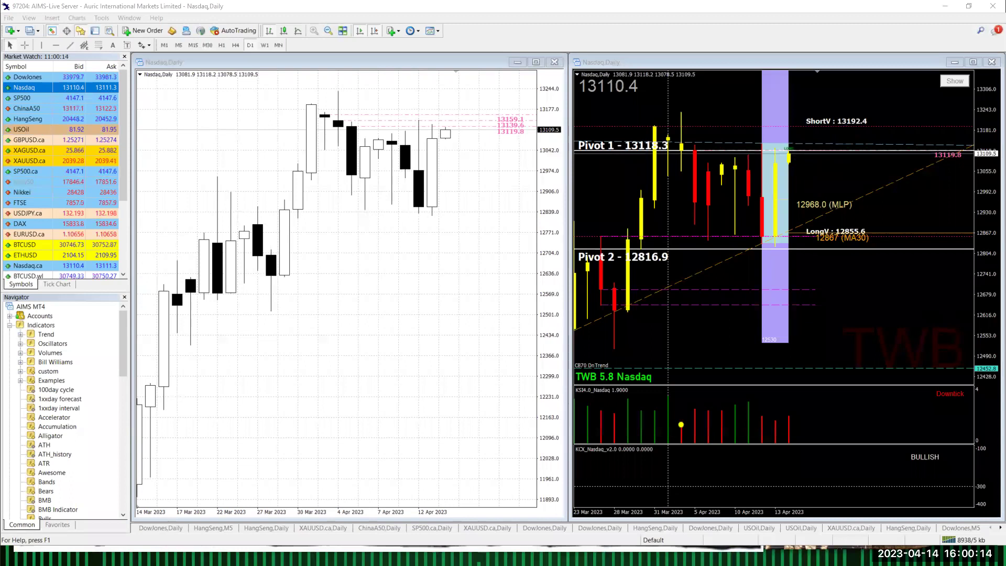
Load SP500 into both Daily charts and hide the info panel on the TWB chart
left_click(112, 98)
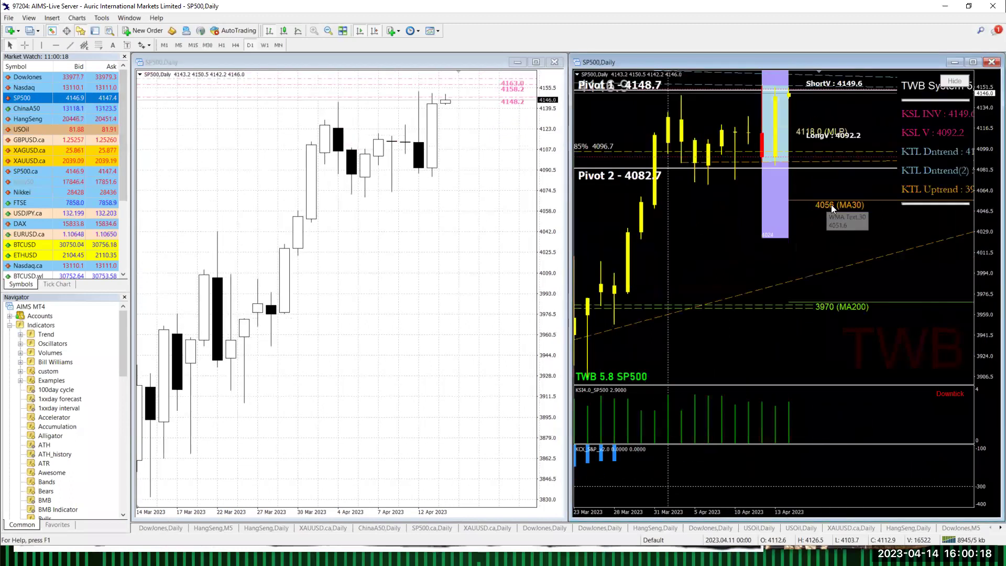
left_click(955, 81)
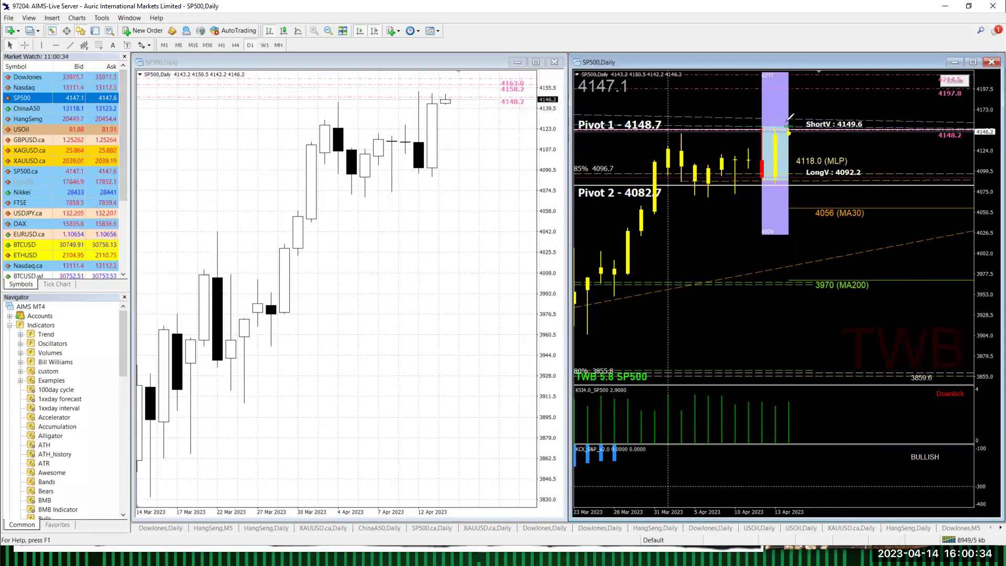
Circle the latest TWB SP500 candle at Pivot 1, draw an upward arrow above the price action, and clear the markup
left_click_drag(790, 120, 786, 125)
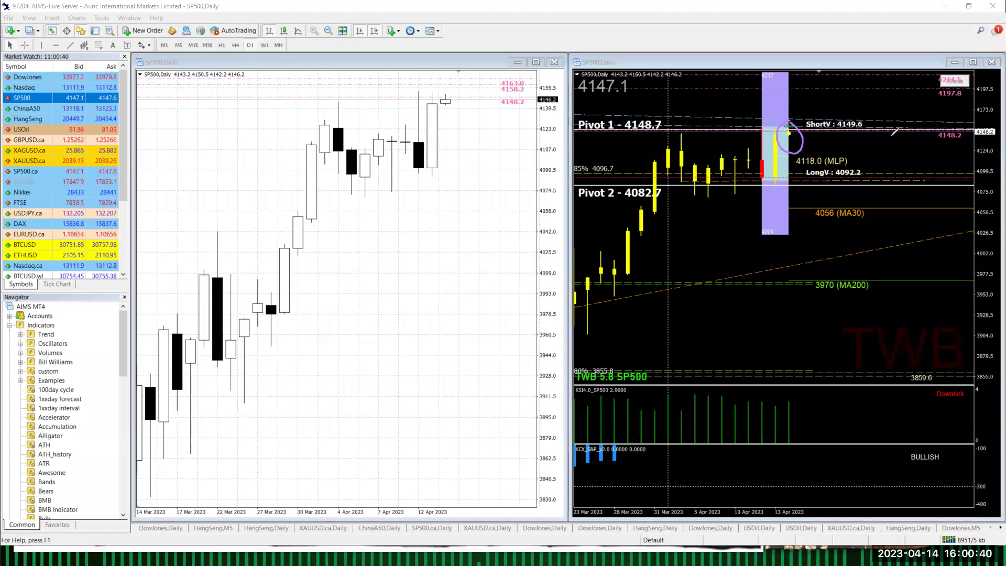
mouse_move(711, 111)
left_mouse_down()
mouse_move(743, 85)
mouse_move(750, 91)
mouse_move(743, 79)
left_mouse_up()
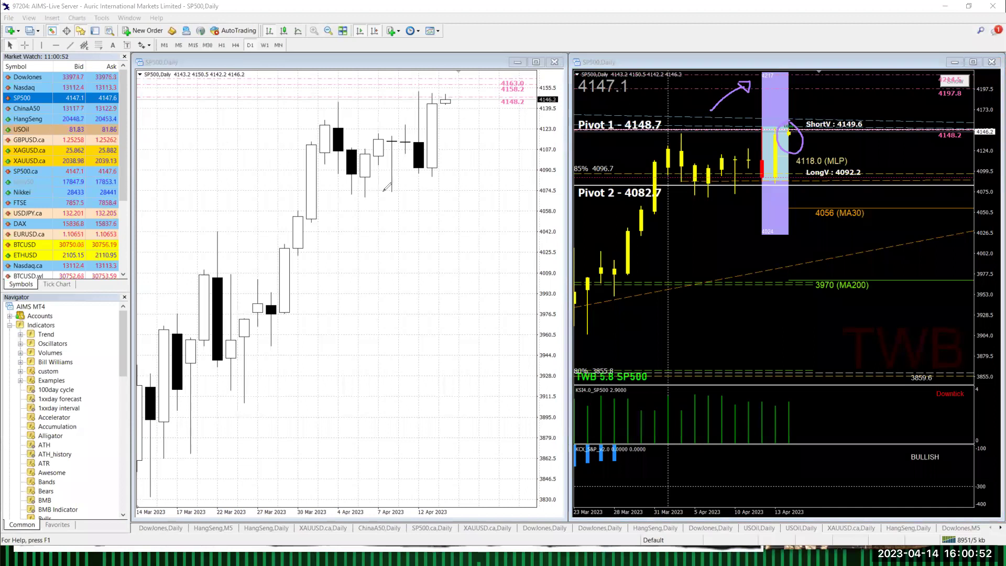
key("Escape")
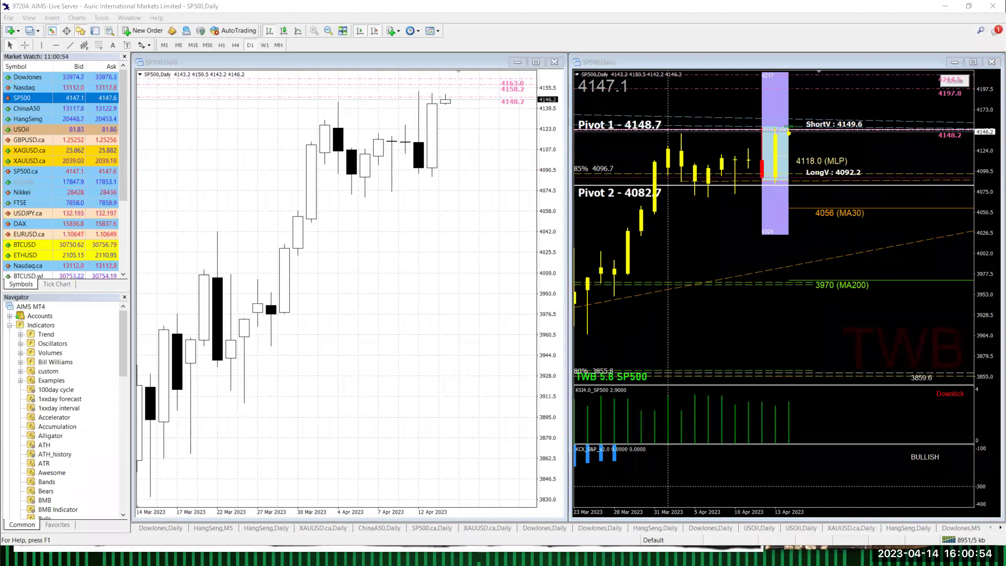
Load HangSeng into both Daily charts and bring the latest candles into view
left_click_drag(73, 118, 168, 141)
left_click_drag(627, 204, 648, 209)
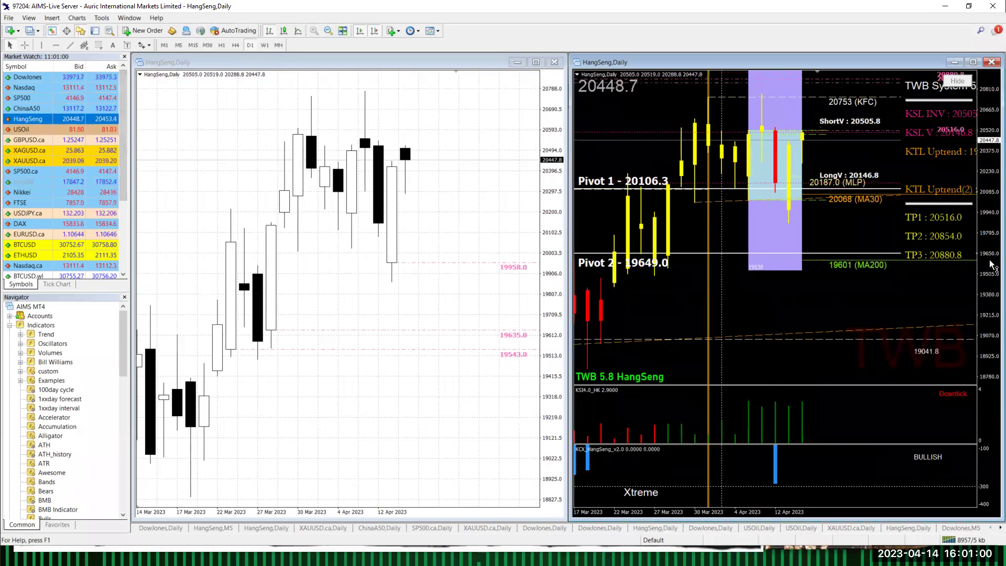
left_click(463, 190)
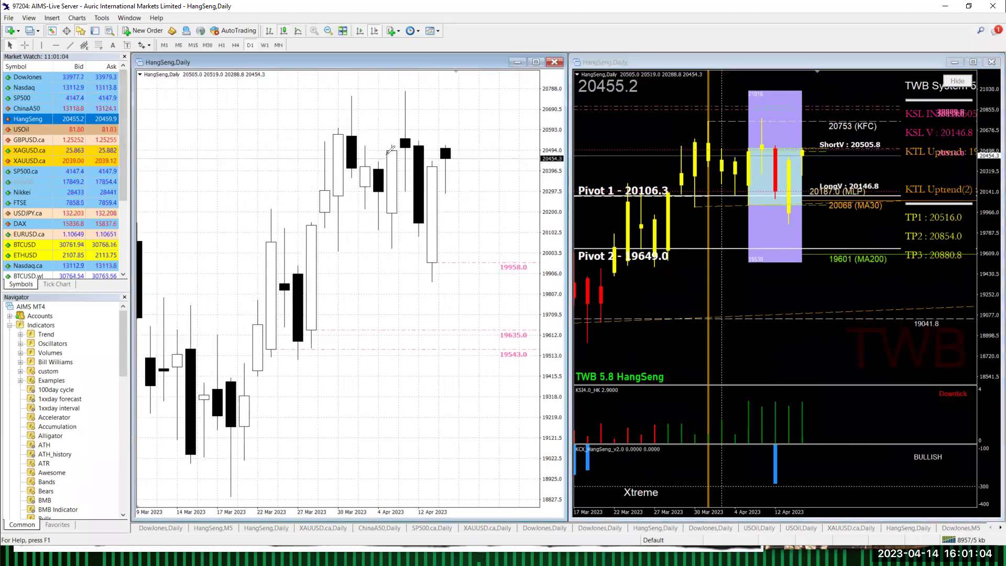
Draw a downward arrow beside the latest plain HangSeng candle and a curved arrow rebounding upward from its low
left_click_drag(458, 150, 454, 188)
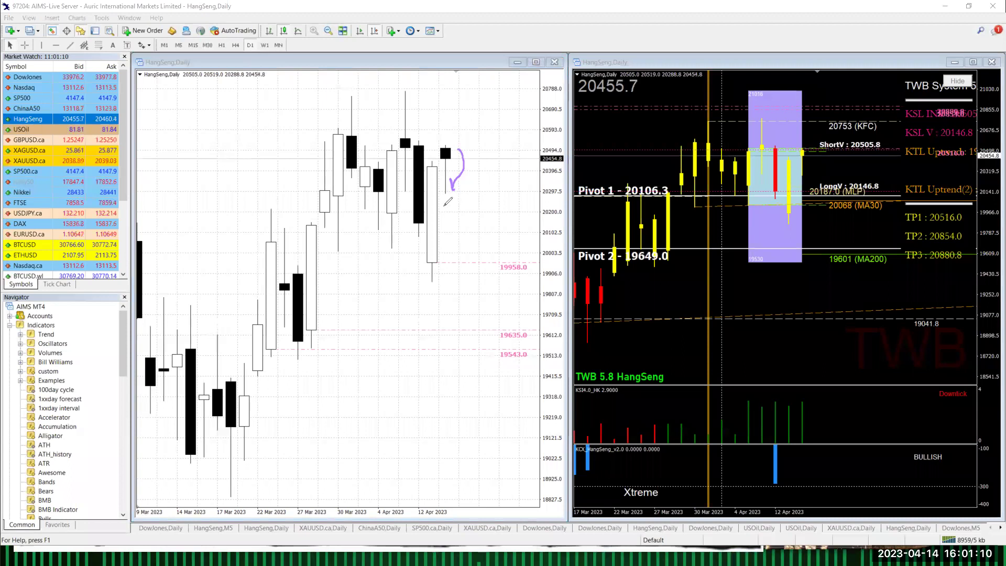
mouse_move(450, 190)
left_mouse_down()
mouse_move(448, 201)
mouse_move(480, 155)
mouse_move(504, 171)
left_mouse_up()
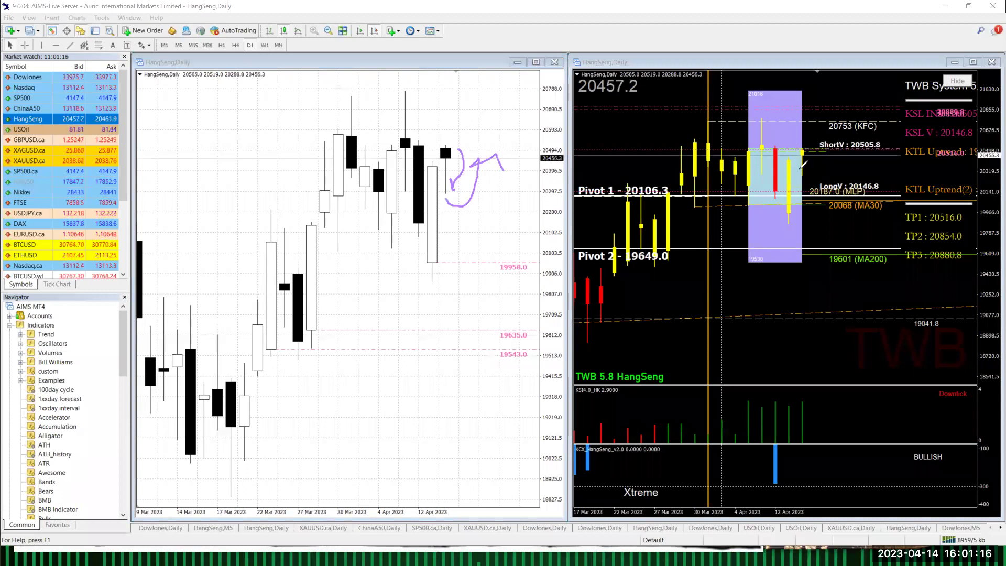
Circle the latest candle and the 20753 (KFC) level on the TWB HangSeng chart, and clear all markup
left_click_drag(803, 141, 798, 138)
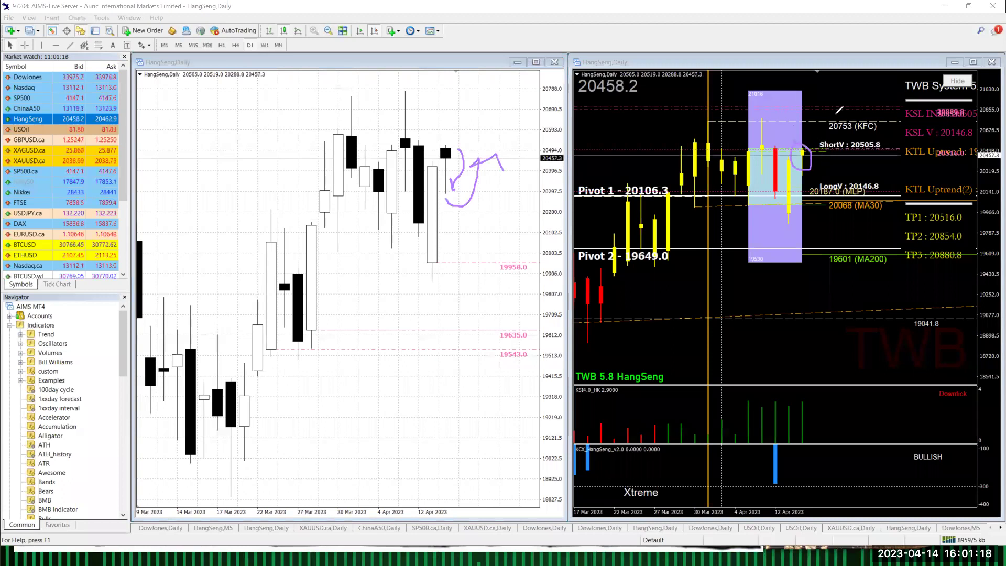
mouse_move(837, 111)
left_mouse_down()
mouse_move(847, 138)
mouse_move(860, 109)
mouse_move(836, 109)
left_mouse_up()
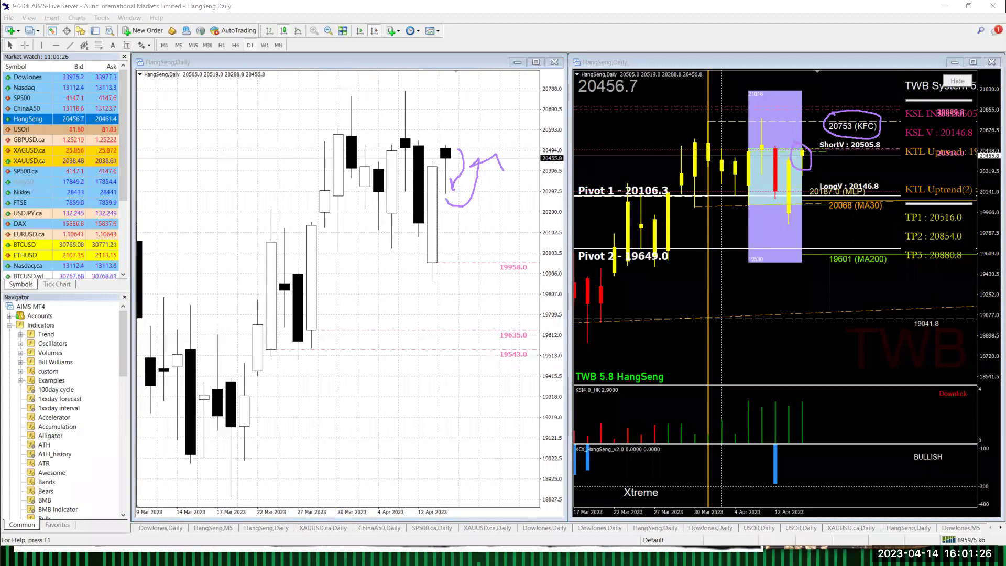
key("e")
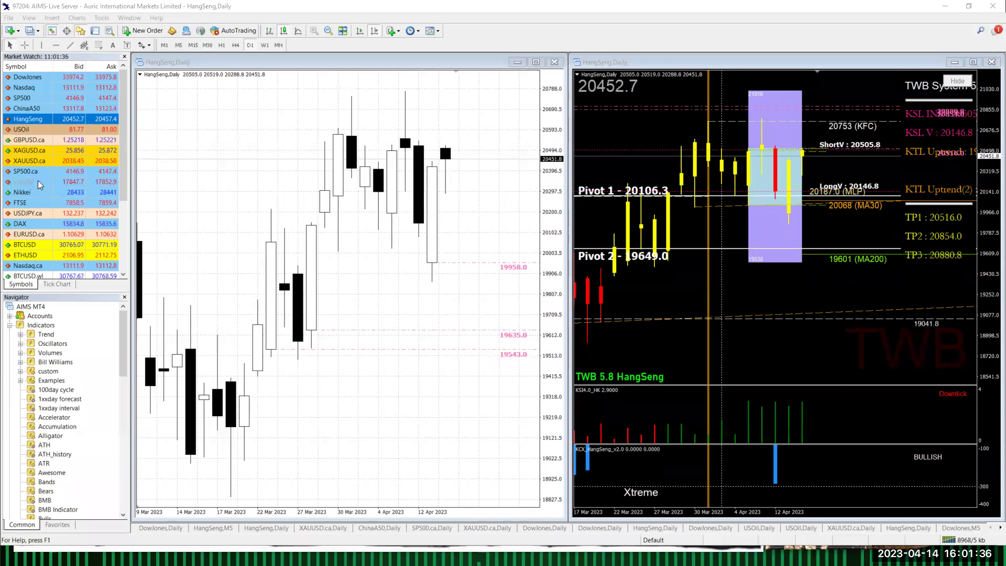
Load Nikkei into both Daily charts and hide the TWB chart's info panel, with both pivot levels in view
left_click_drag(36, 192, 215, 228)
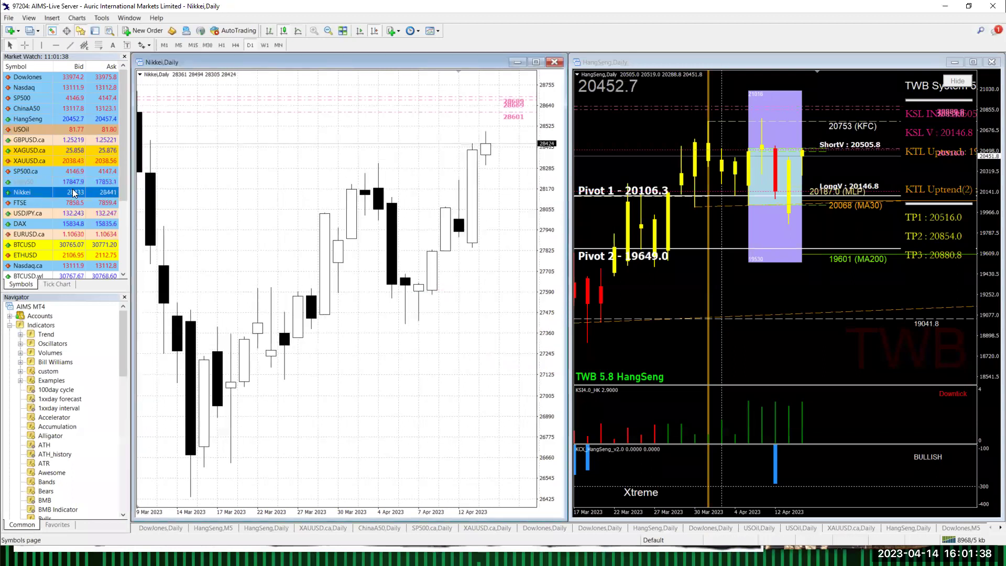
left_click_drag(76, 194, 841, 269)
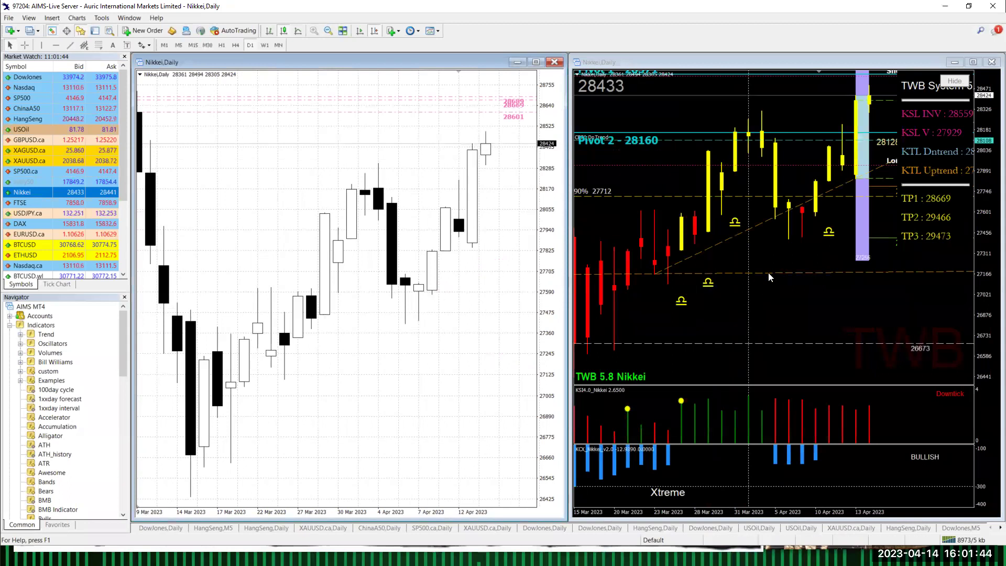
left_click(955, 80)
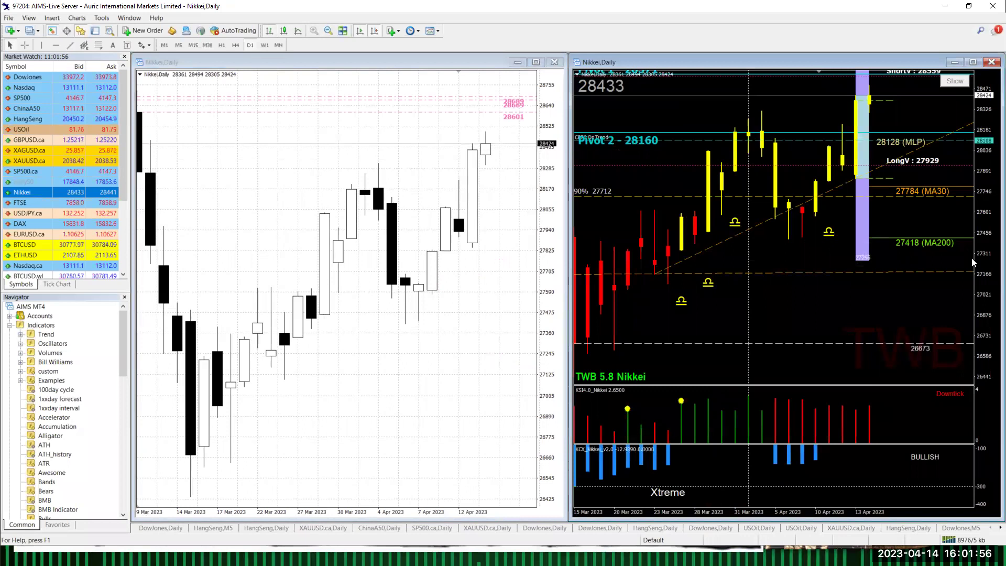
scroll(948, 276, "up", 2)
scroll(948, 275, "down", 5)
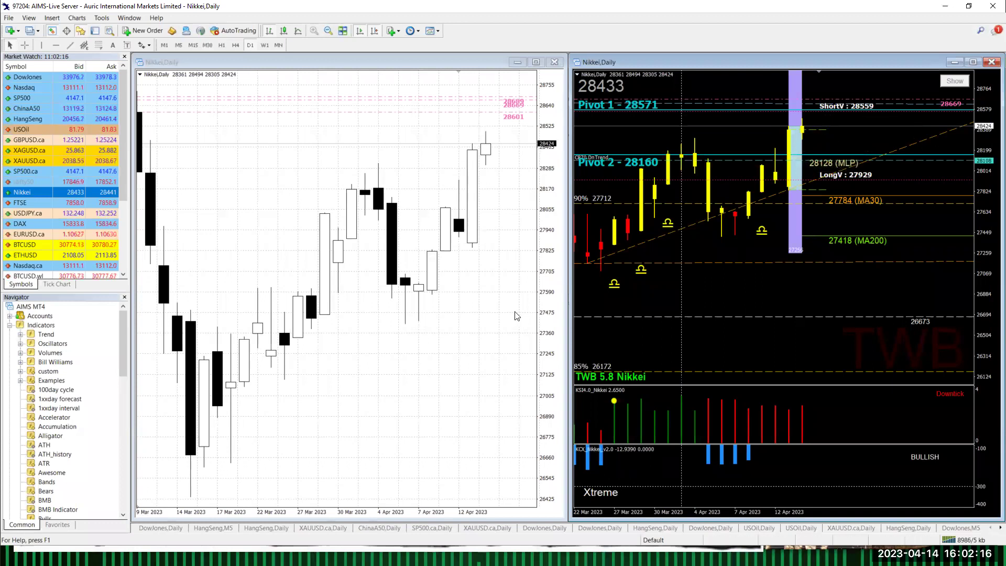
Load FTSE into both Daily charts and hide the TWB chart's info panel, with both pivot levels in view
left_click_drag(71, 203, 287, 228)
left_click_drag(76, 200, 814, 224)
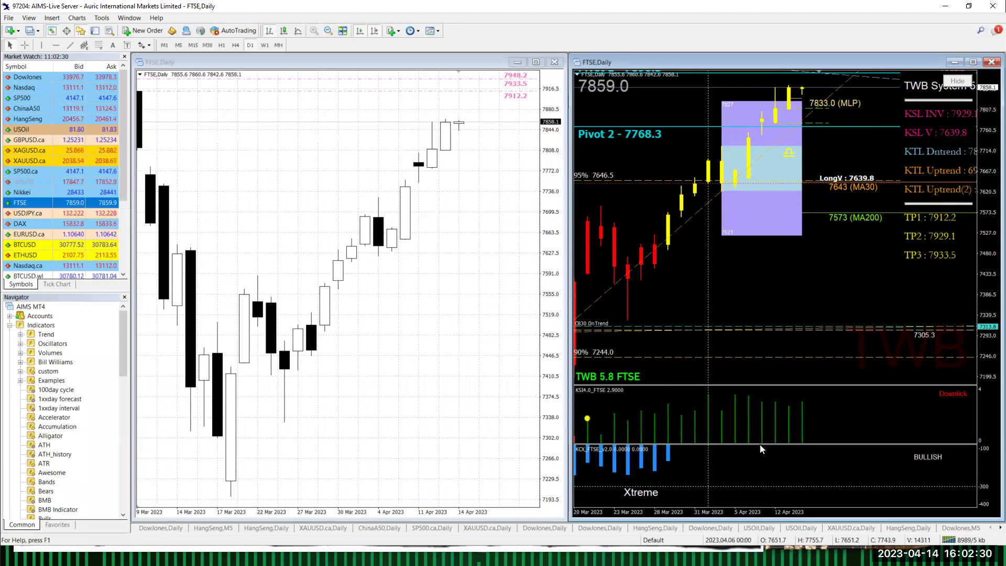
mouse_move(794, 433)
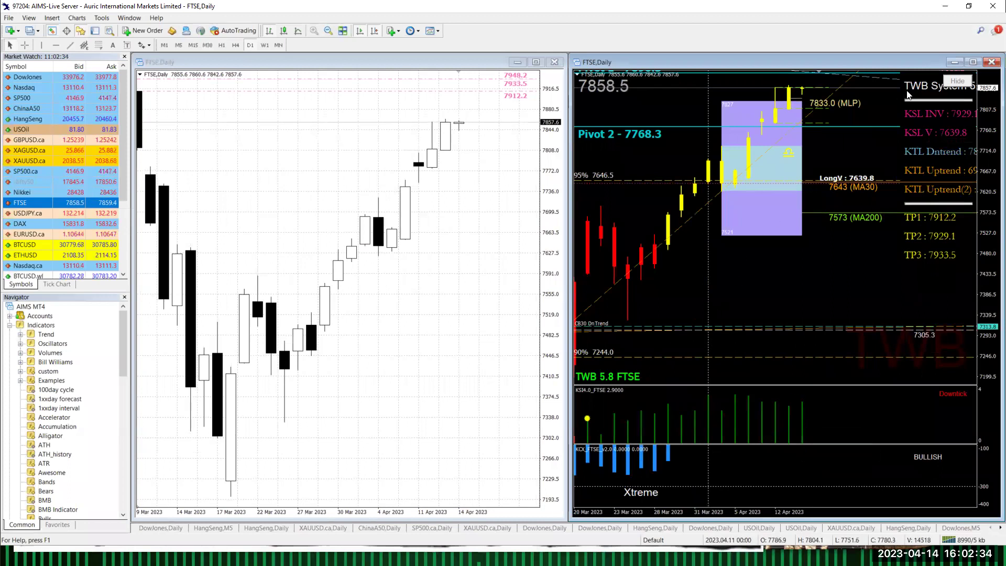
left_click(958, 81)
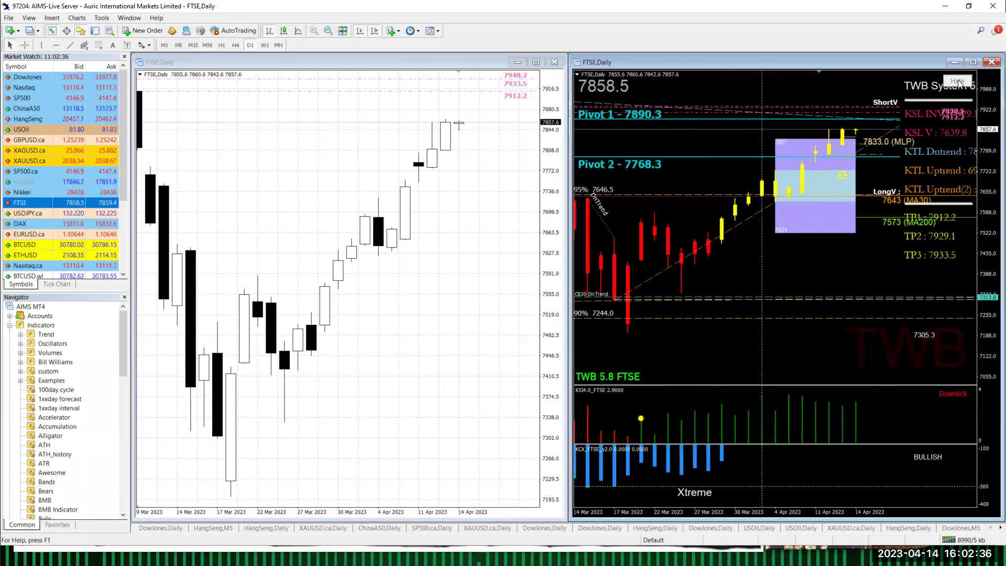
scroll(921, 138, "down", 2)
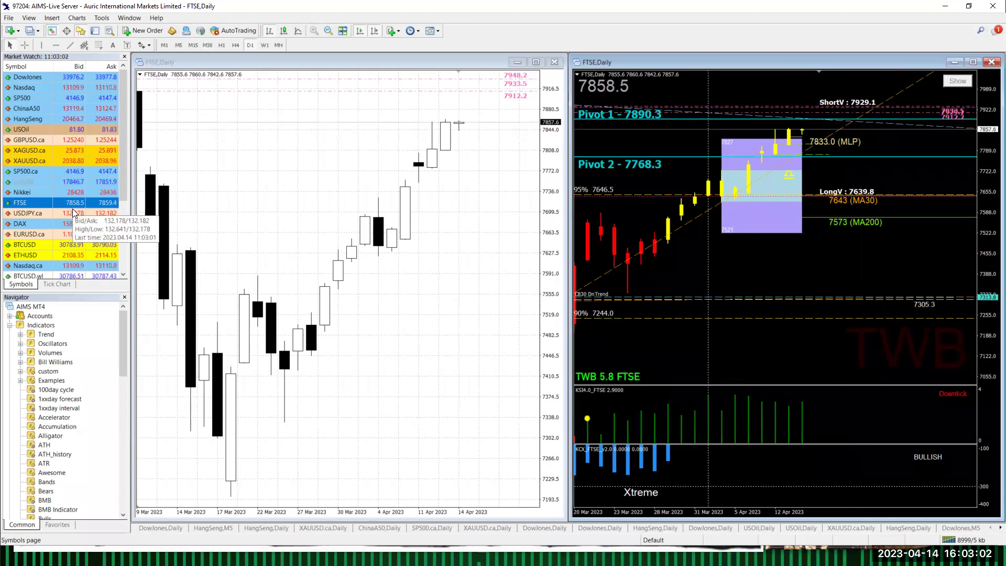
Load USDJPY.ca into both Daily charts, with both pivot levels in view on the TWB chart
left_click_drag(73, 212, 237, 218)
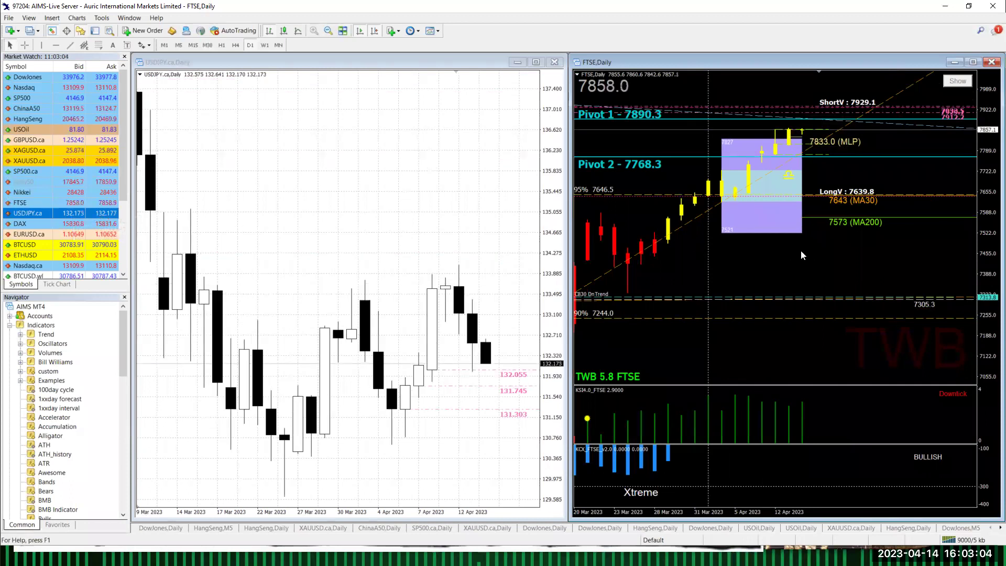
left_click_drag(801, 255, 798, 255)
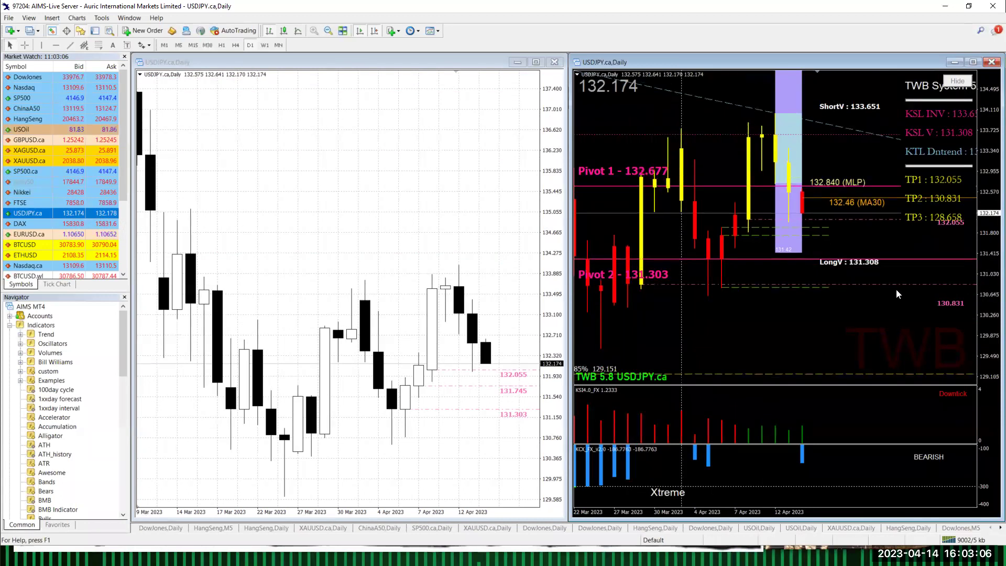
left_click_drag(548, 278, 544, 285)
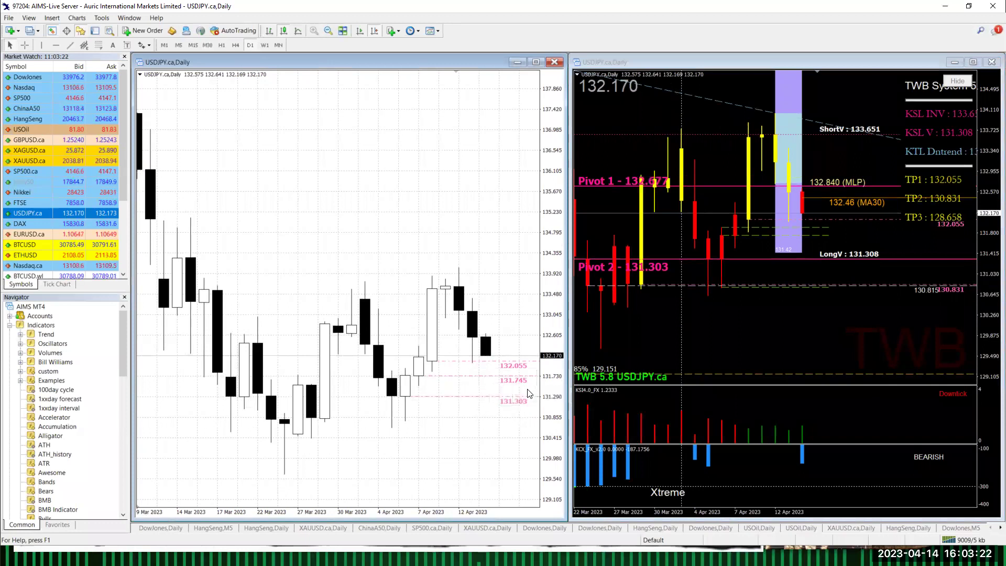
left_click(781, 288)
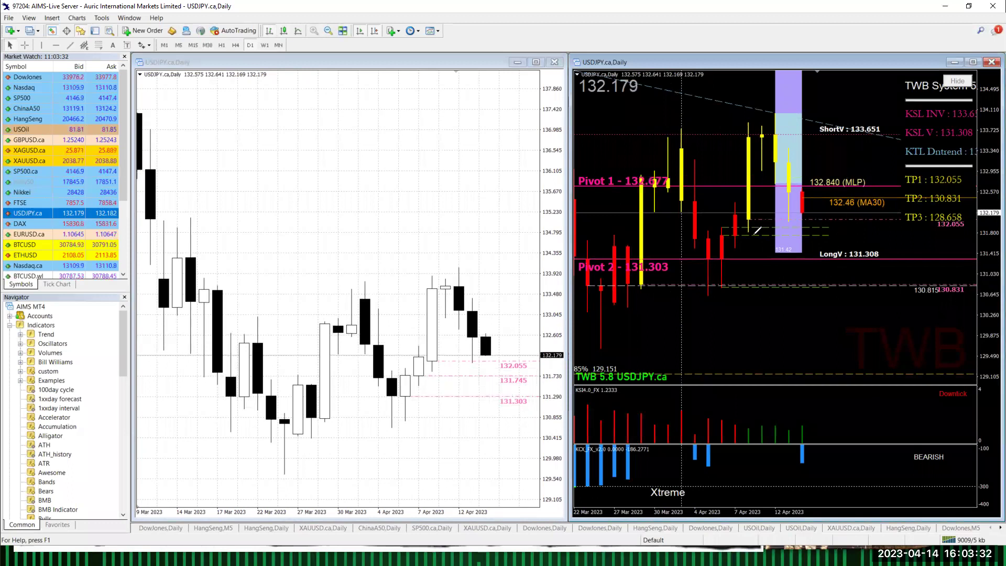
Draw a rising arrow across the latest TWB USDJPY candles and box the latest histogram bars in the two lower panes
left_click_drag(756, 232, 813, 192)
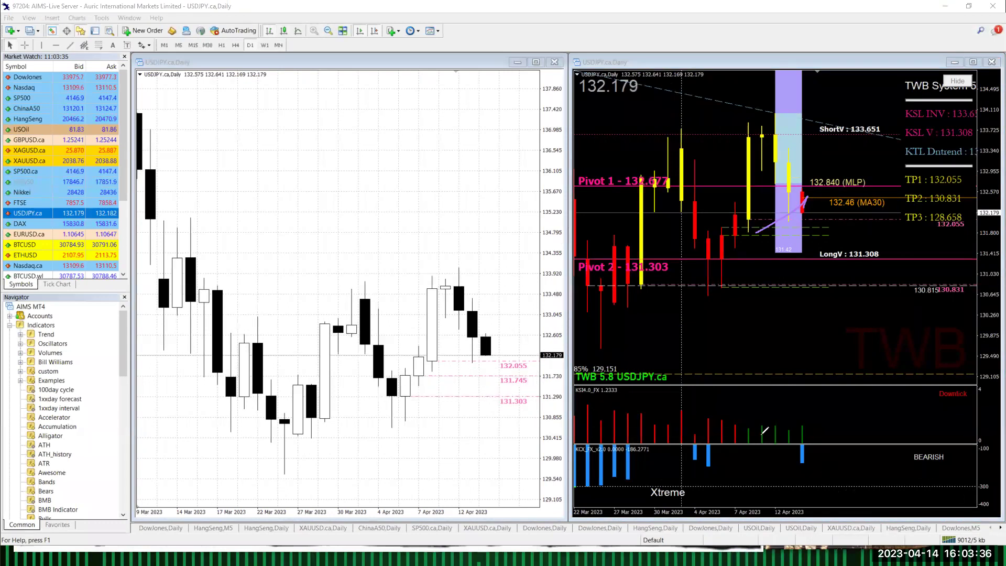
mouse_move(739, 415)
left_mouse_down()
mouse_move(813, 419)
mouse_move(722, 467)
mouse_move(726, 411)
mouse_move(748, 415)
left_mouse_up()
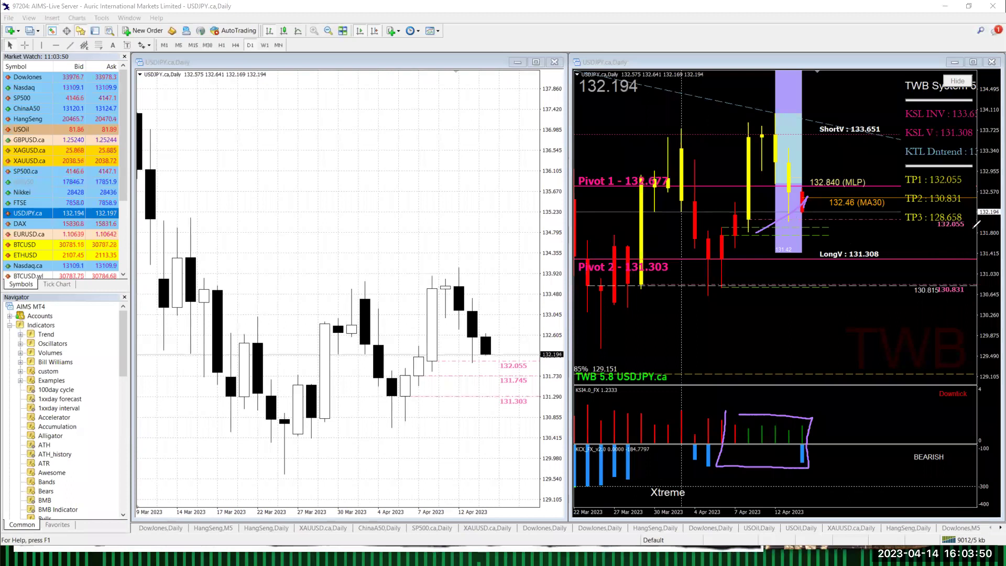
Underline the 132.055 and 130.831 levels on the TWB USDJPY chart, and clear all markup
left_click_drag(939, 230, 975, 229)
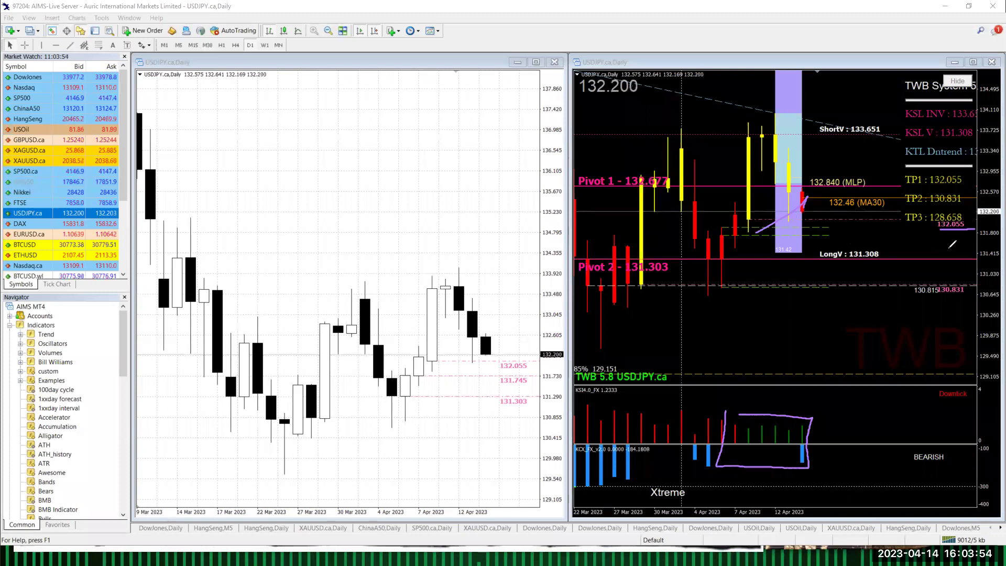
left_click_drag(912, 301, 962, 298)
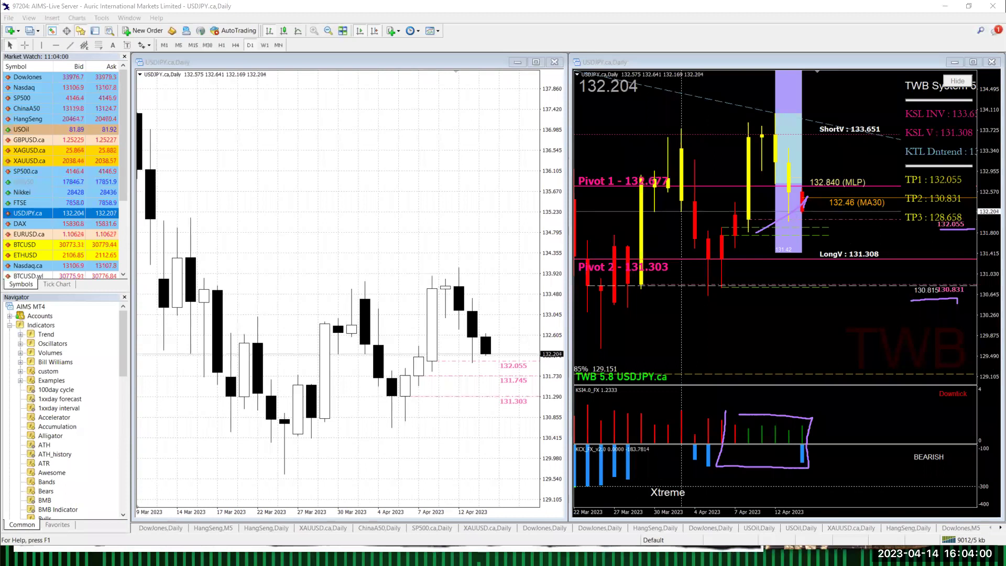
key("Escape")
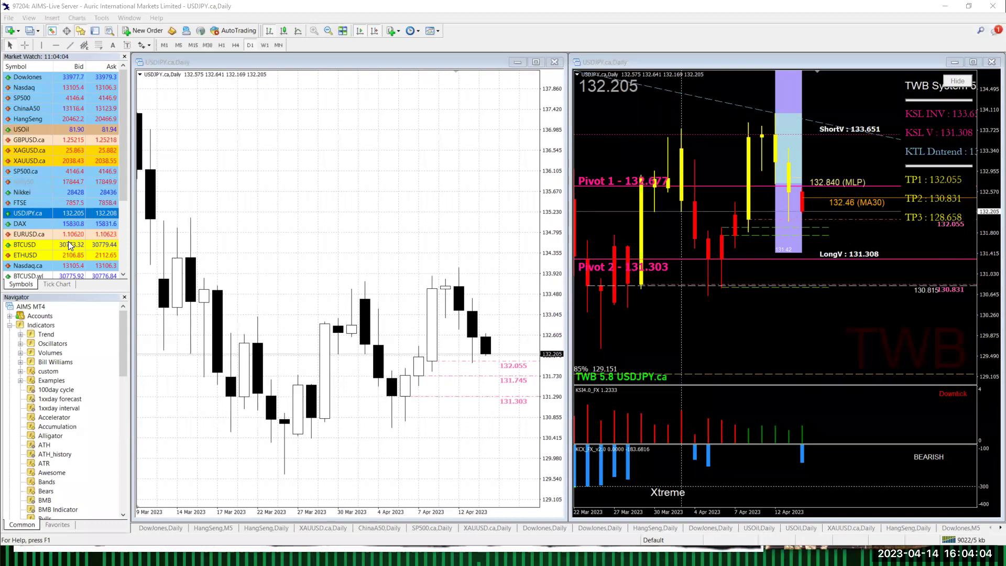
Load GBPUSD.ca into both Daily charts
scroll(71, 225, "down", 1)
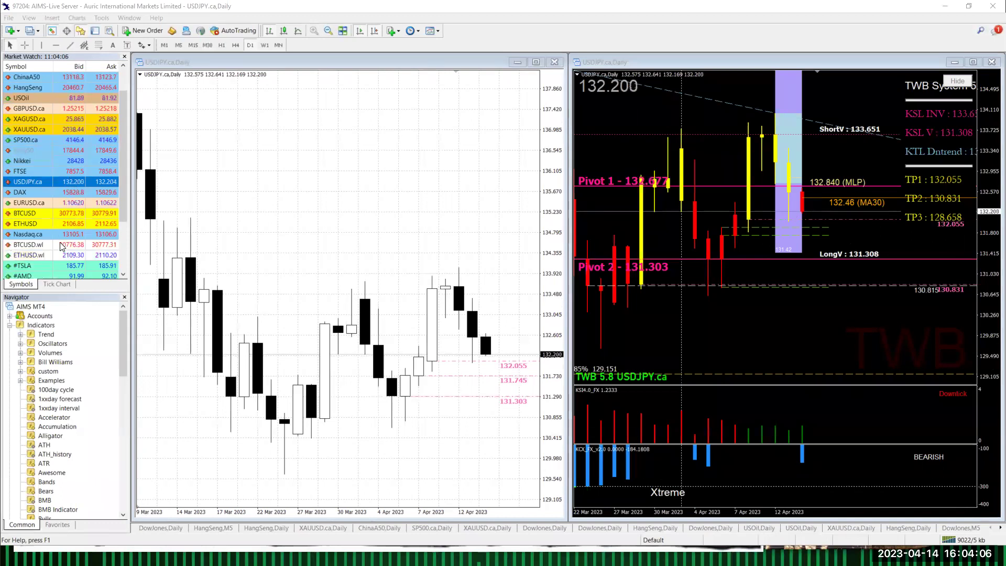
scroll(73, 242, "down", 1)
scroll(74, 242, "up", 1)
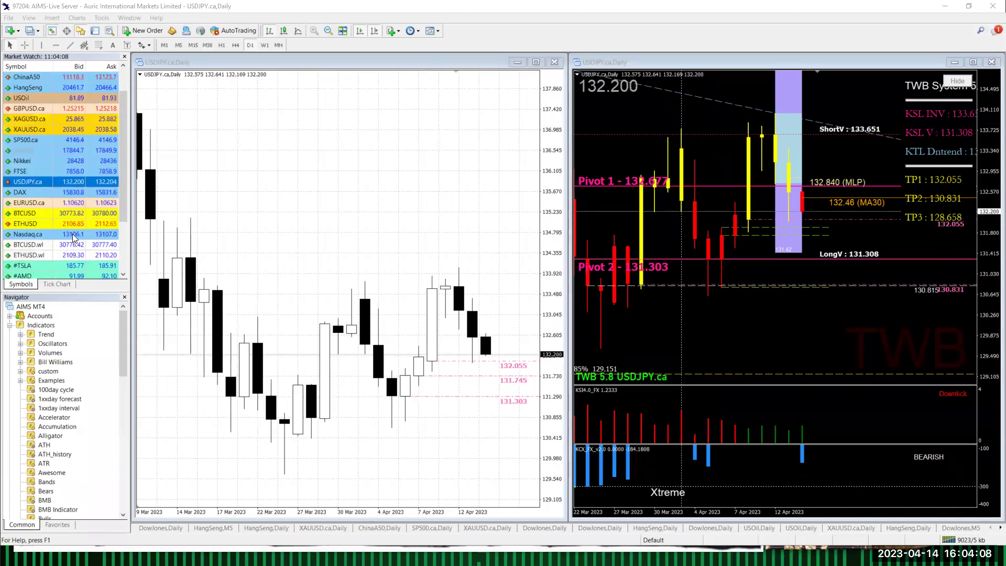
left_click(55, 108)
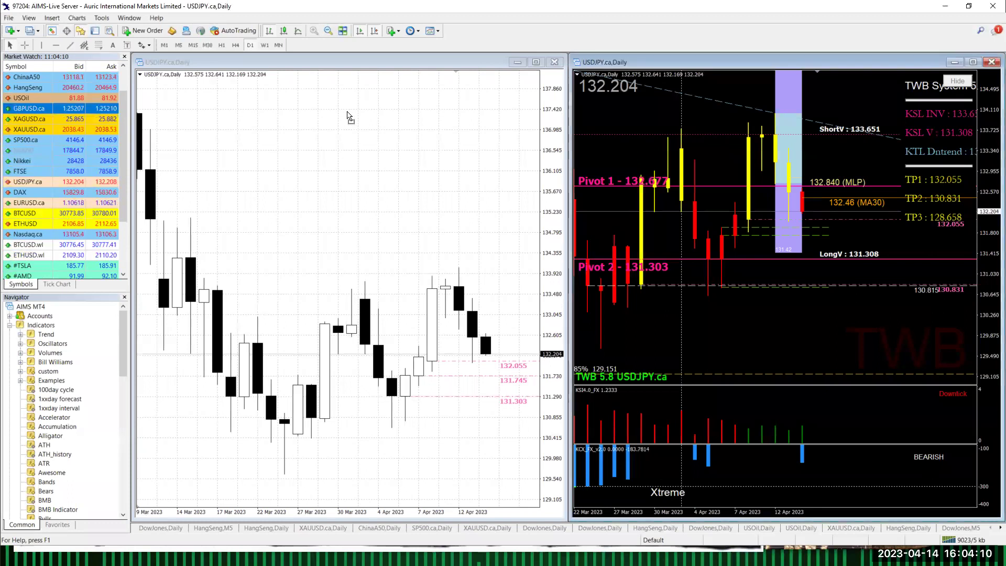
left_click_drag(81, 103, 760, 182)
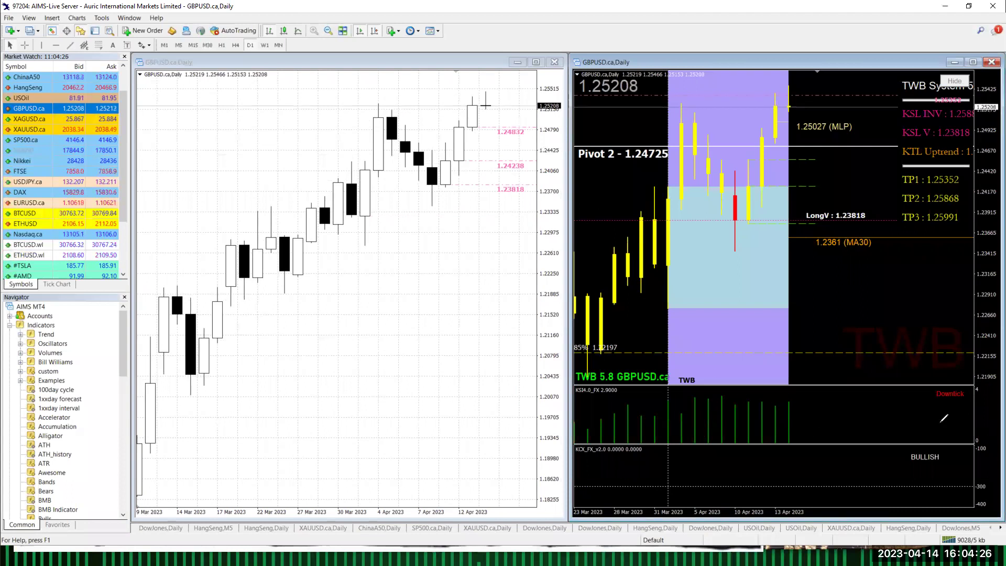
Draw a curved arrow beside the latest plain GBPUSD candles, circle Pivot 1 on the TWB chart, and clear all markup
mouse_move(496, 118)
left_mouse_down()
mouse_move(488, 142)
mouse_move(495, 123)
mouse_move(513, 130)
left_mouse_up()
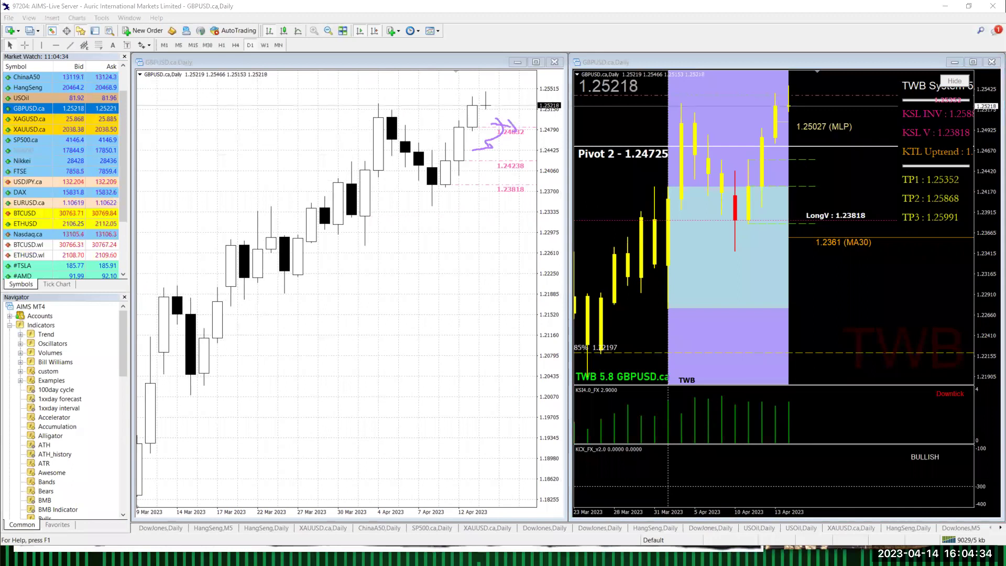
left_click(848, 226)
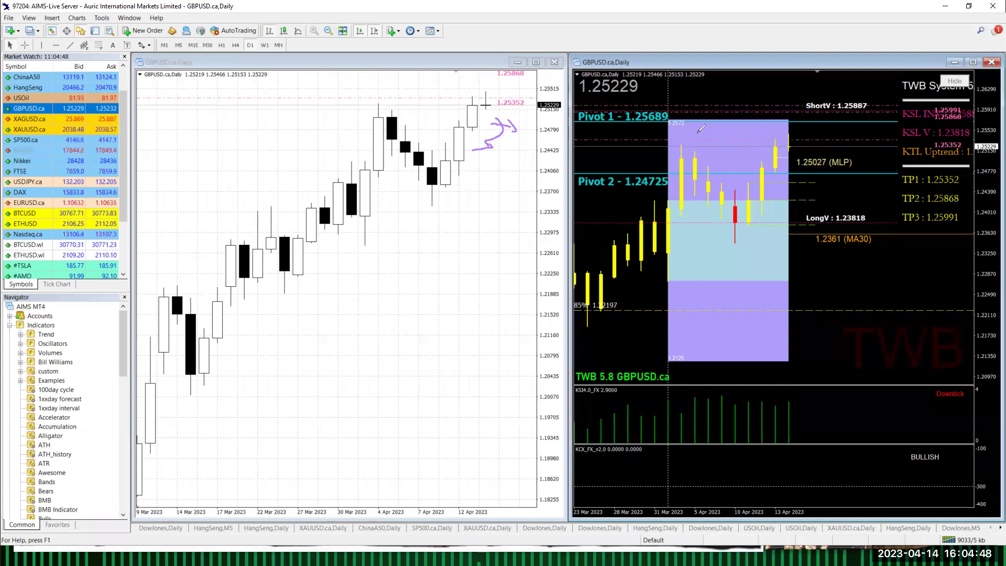
mouse_move(612, 126)
left_mouse_down()
mouse_move(684, 108)
mouse_move(627, 134)
left_mouse_up()
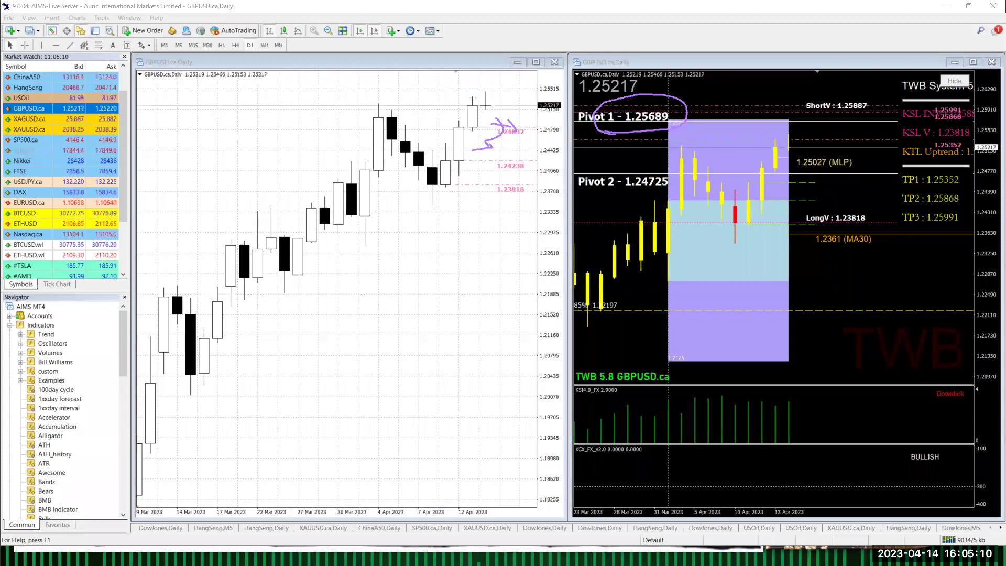
key("e")
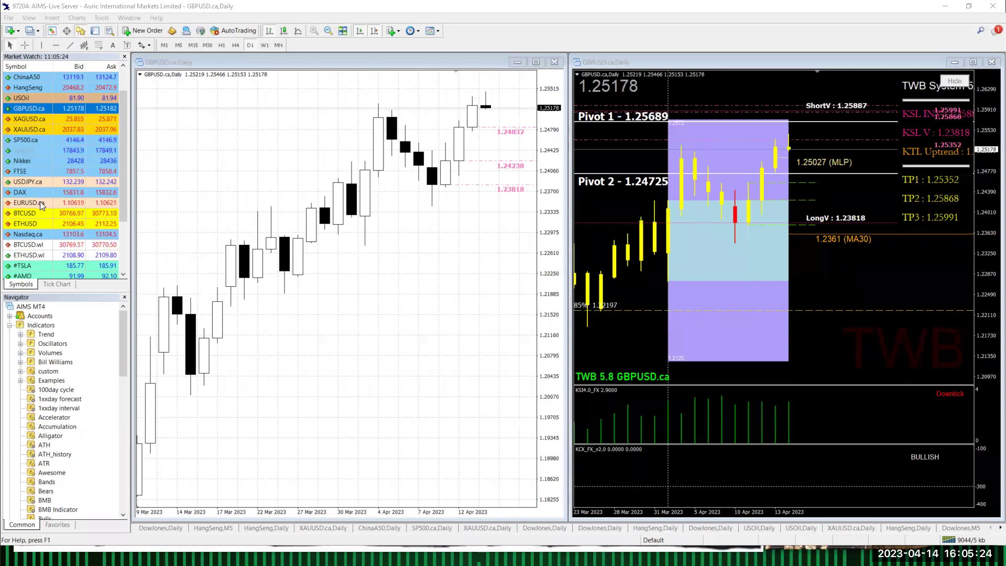
Load EURUSD.ca into both Daily charts
scroll(46, 246, "down", 1)
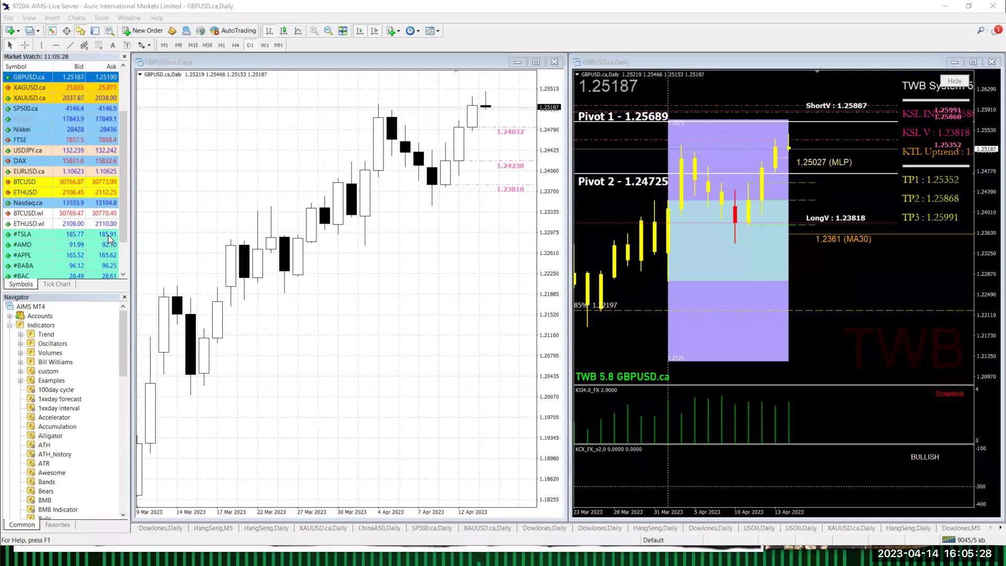
scroll(77, 246, "down", 1)
scroll(68, 239, "up", 1)
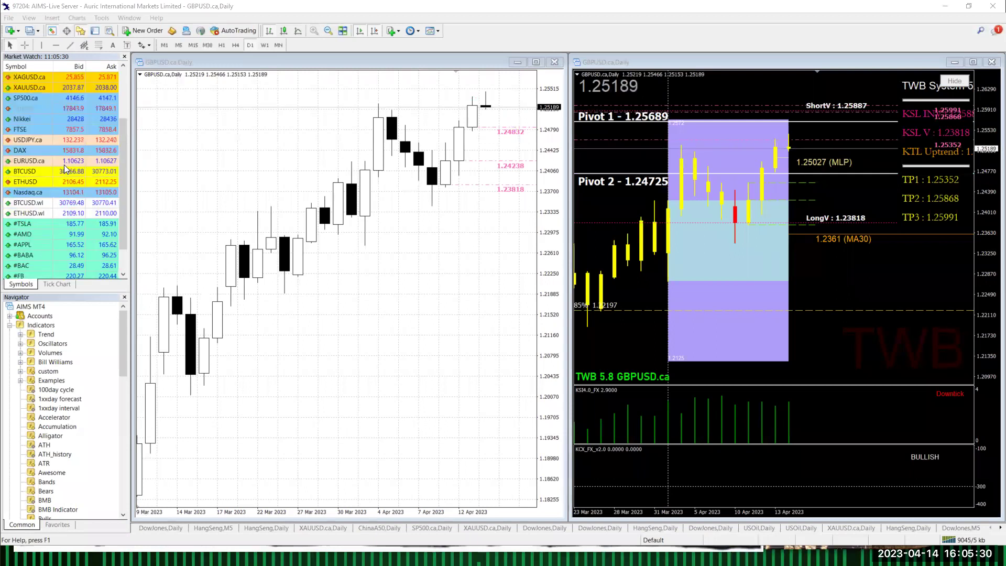
left_click(86, 159)
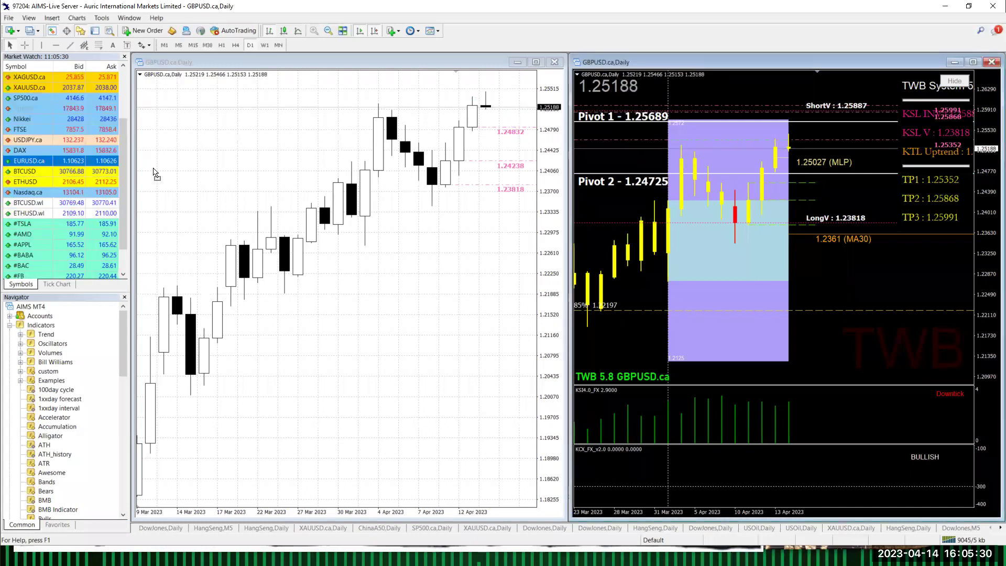
left_click(864, 235)
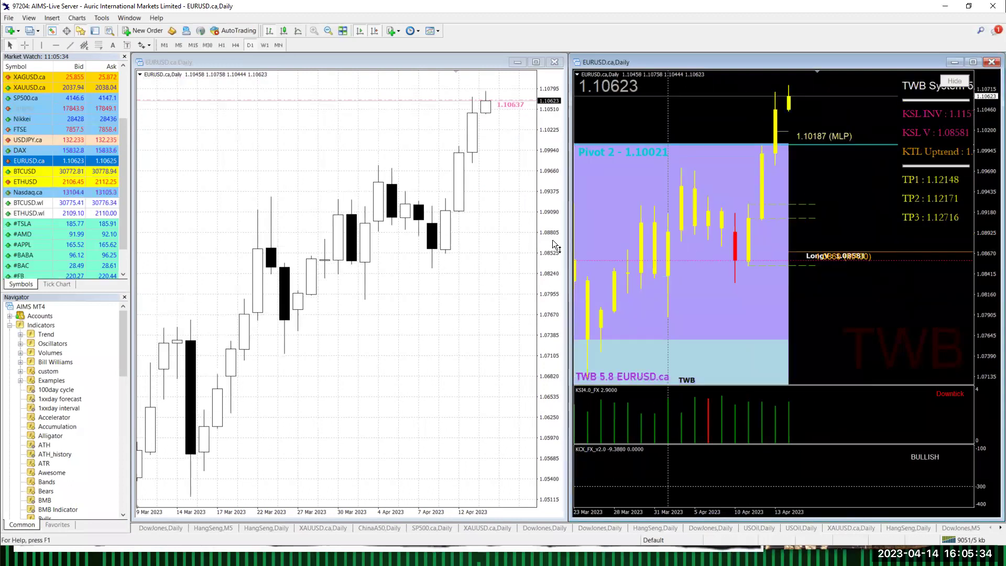
Bring the plain EURUSD chart's 1.11566 level and the TWB chart's two pivots into view, and hide the TWB info panel
left_click(503, 168)
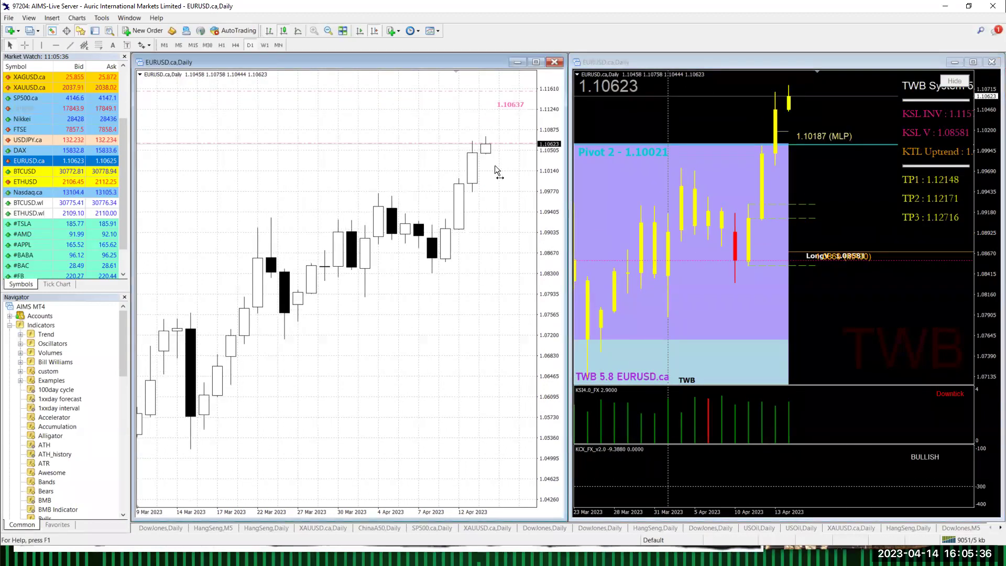
left_click_drag(495, 166, 477, 172)
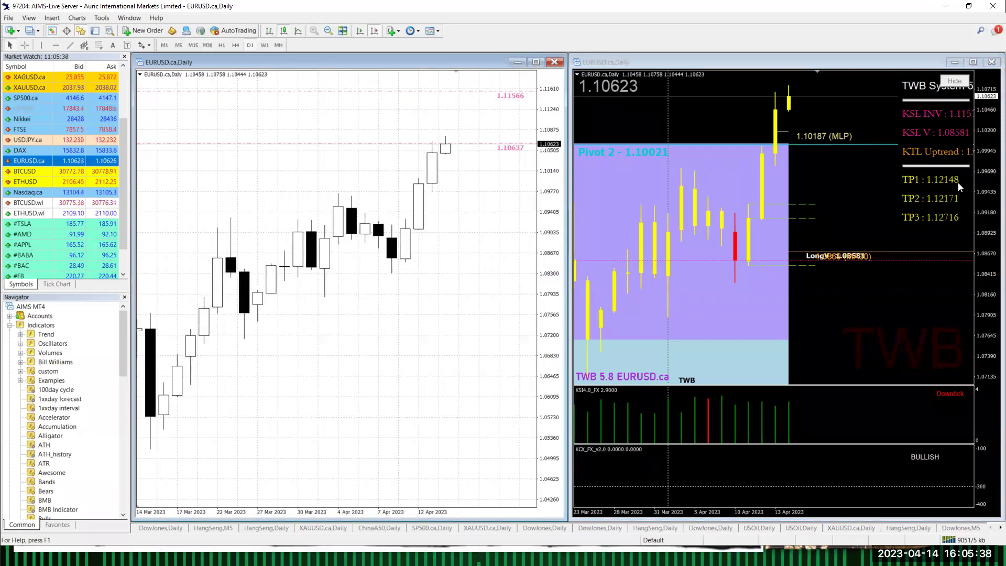
left_click(990, 230)
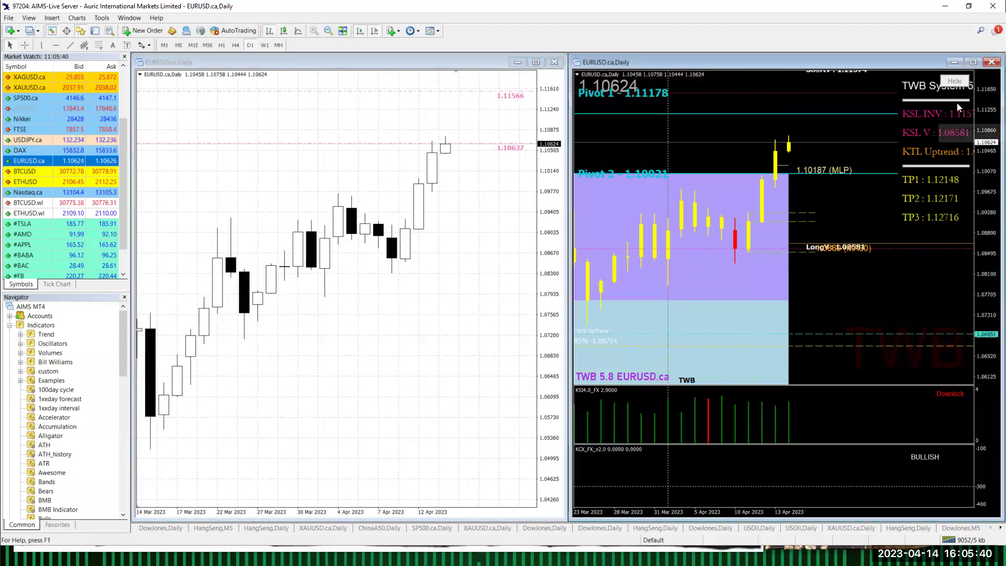
left_click(963, 79)
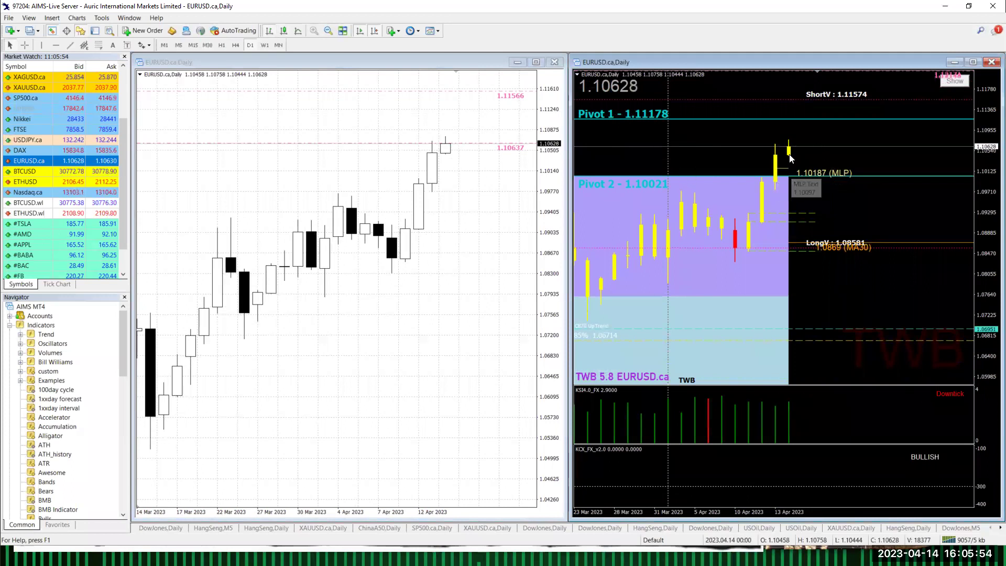
mouse_move(796, 147)
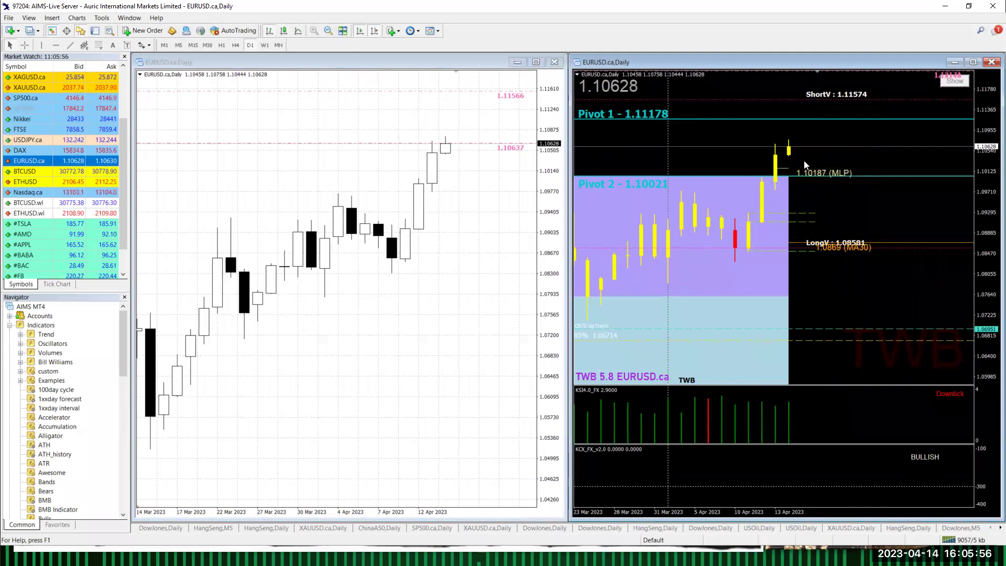
mouse_move(780, 450)
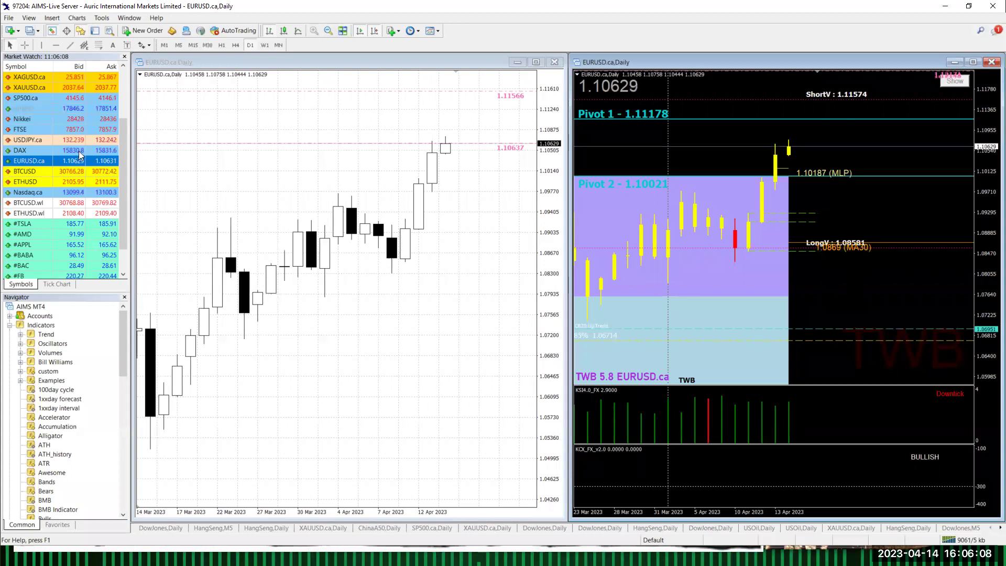
Load USOil into both Daily charts
scroll(68, 115, "up", 3)
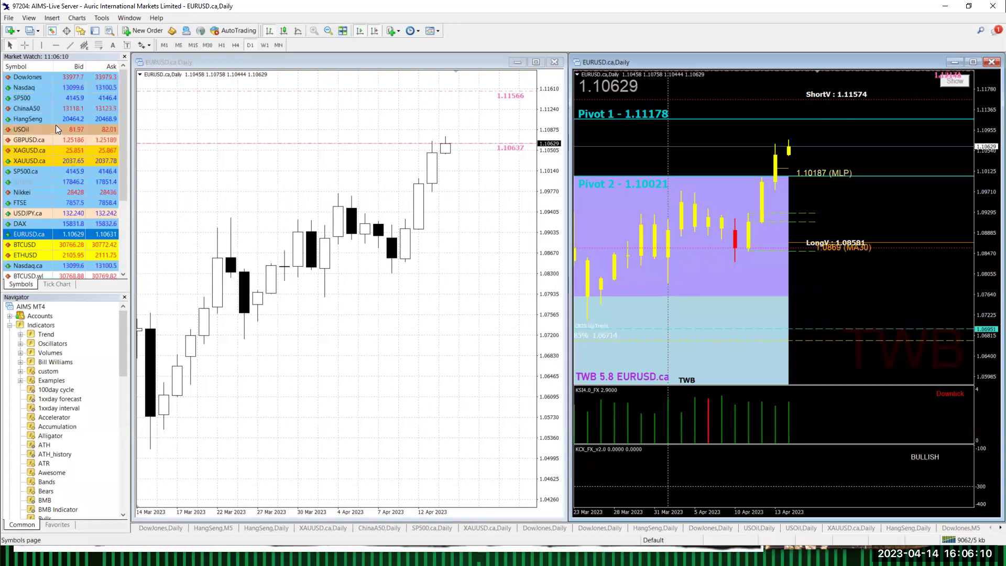
left_click_drag(67, 129, 157, 142)
left_click_drag(661, 187, 666, 189)
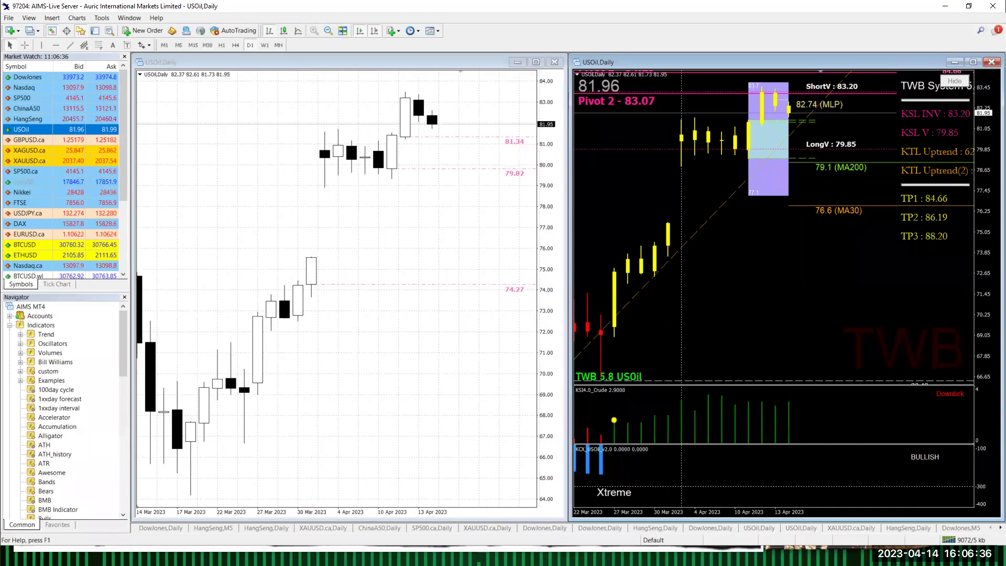
Draw a dip toward 79.82 and an upward rebound arrow beside the latest plain USOil candle, with a squiggle above
mouse_move(442, 117)
left_mouse_down()
mouse_move(462, 165)
mouse_move(516, 79)
mouse_move(527, 95)
left_mouse_up()
mouse_move(448, 80)
left_mouse_down()
mouse_move(454, 89)
mouse_move(511, 82)
mouse_move(472, 88)
left_mouse_up()
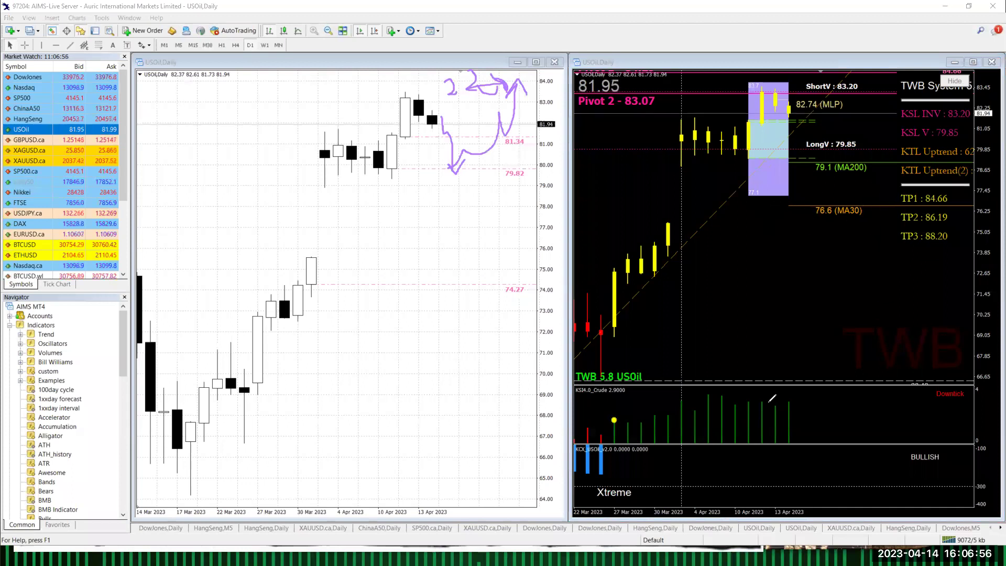
Mark the latest TWB USOil histogram bars with a downward arrow and a cross, underline the latest candles, and clear all markup
left_click_drag(773, 336, 782, 375)
left_click_drag(774, 441, 805, 456)
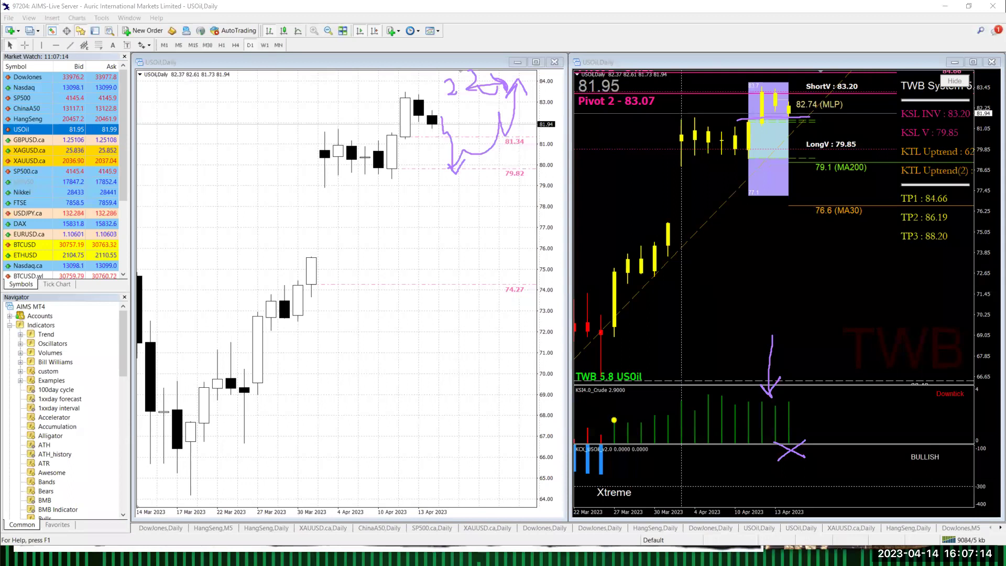
key("Escape")
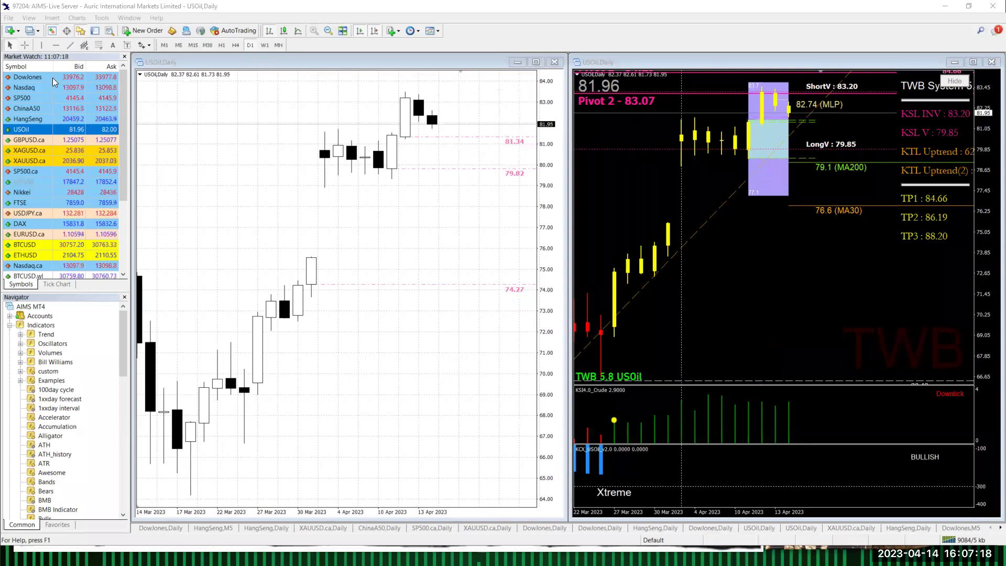
Load XAUUSD.ca into both Daily charts
left_click_drag(330, 252, 343, 253)
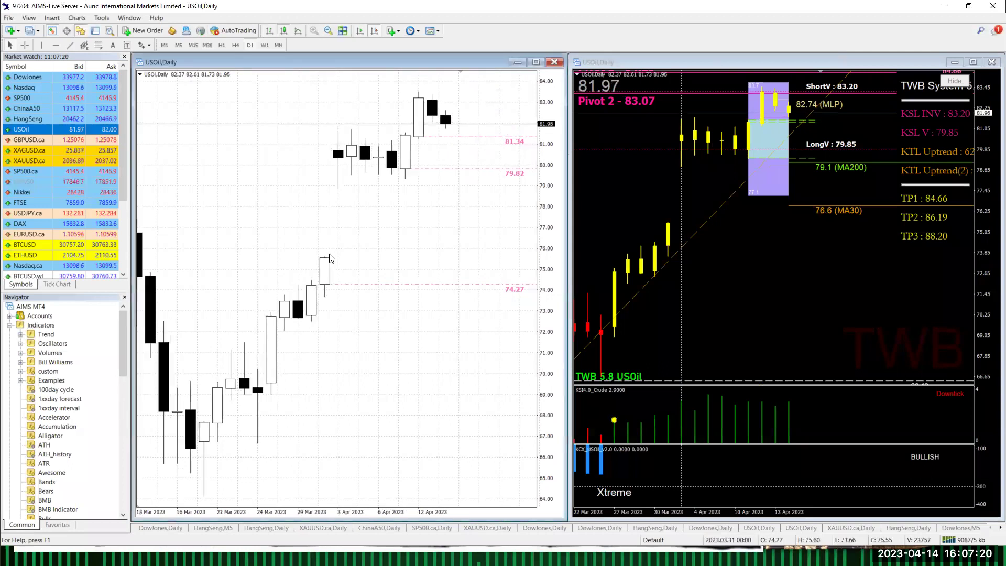
left_click_drag(84, 163, 337, 144)
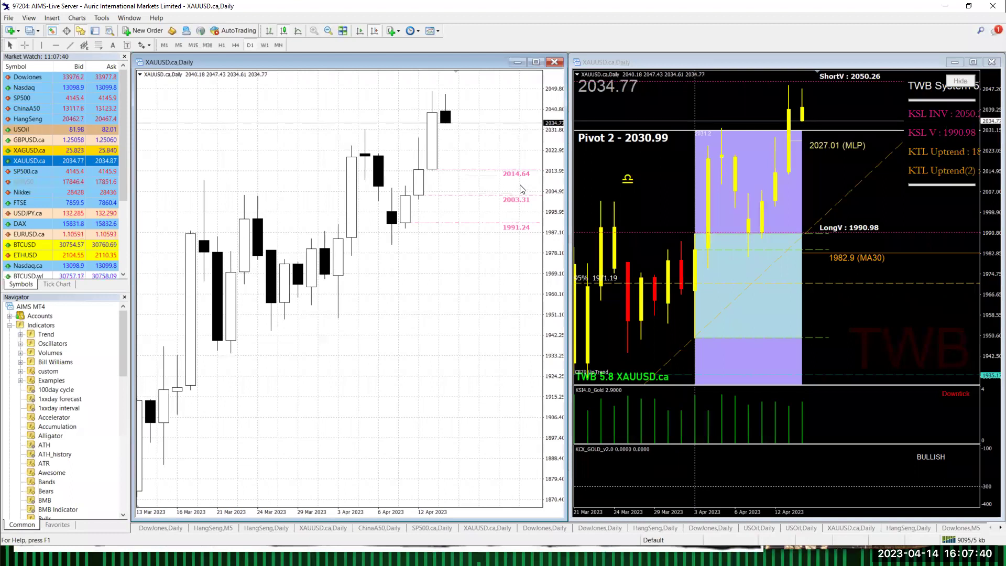
left_click(633, 163)
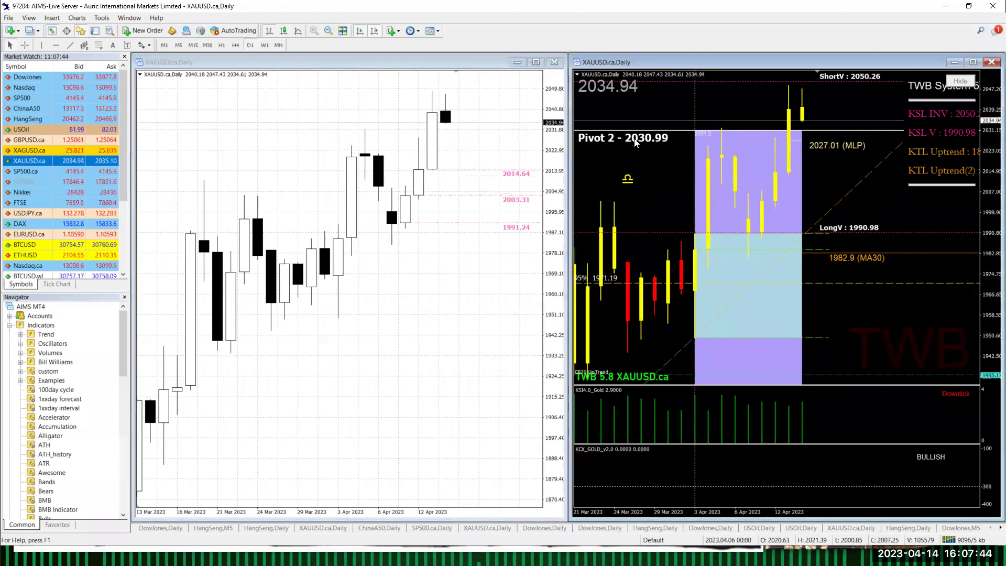
Hide the TWB System information panel on the XAUUSD.ca chart and compress its price scale to include Pivot 1
right_click(258, 56)
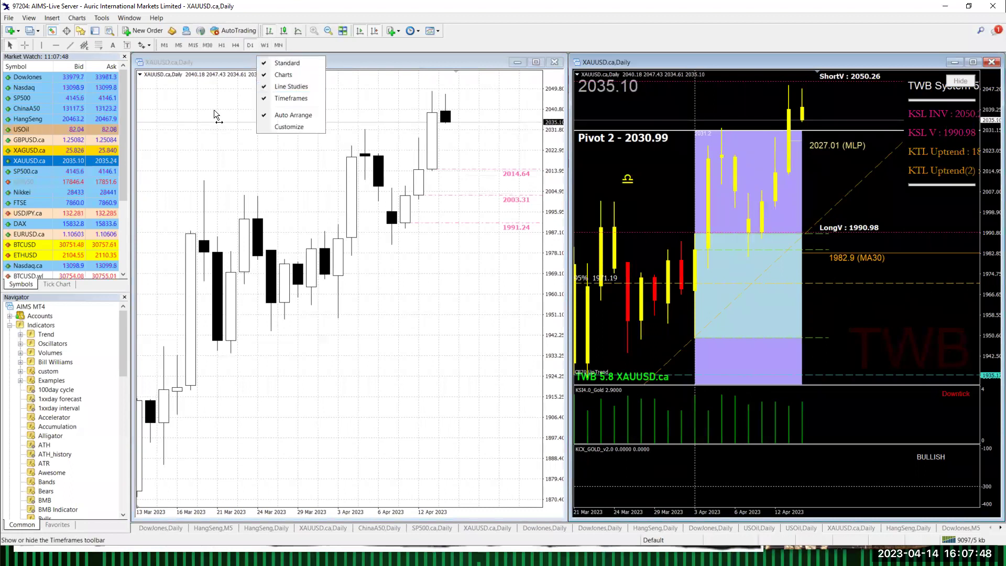
left_click(336, 131)
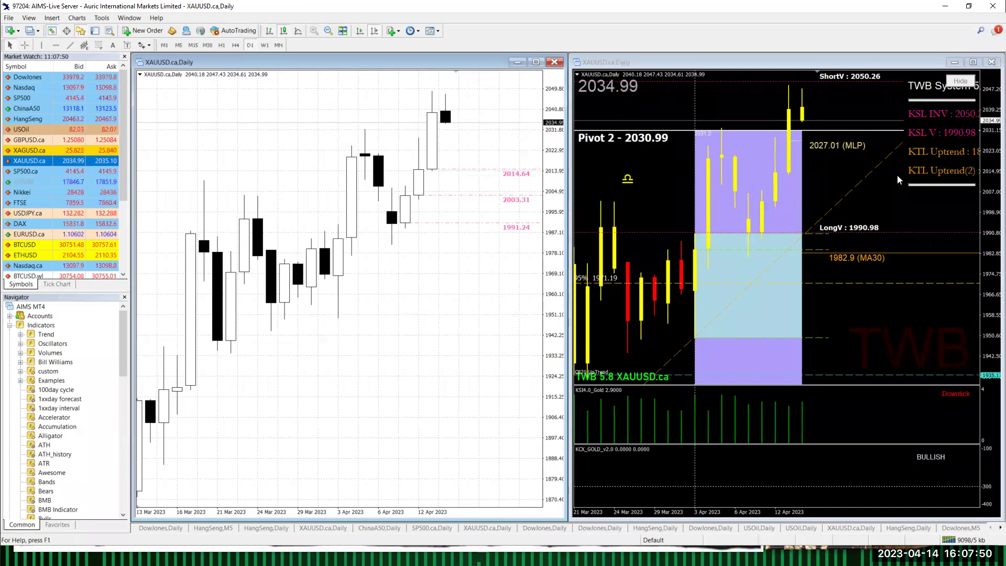
left_click(962, 93)
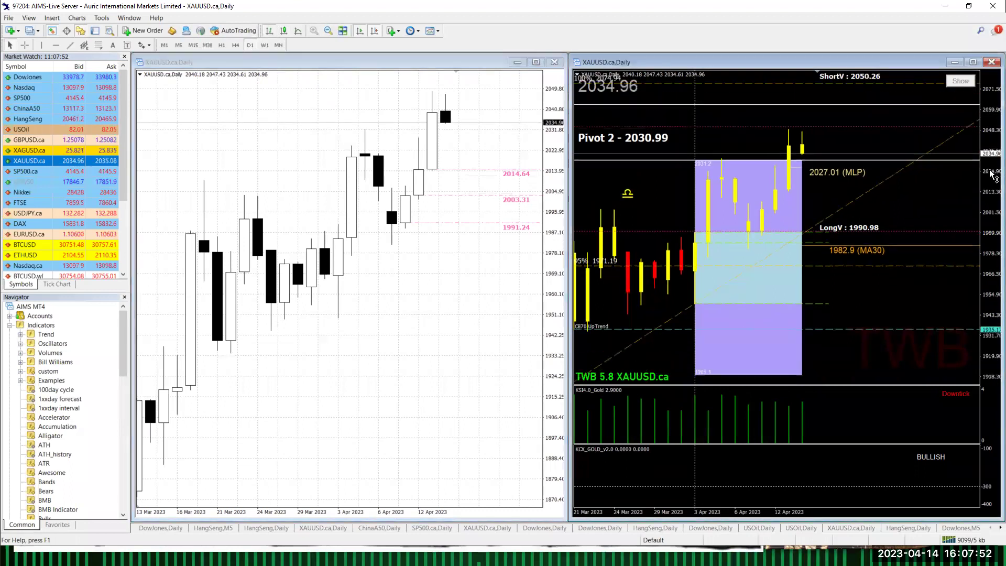
left_click_drag(949, 192, 616, 200)
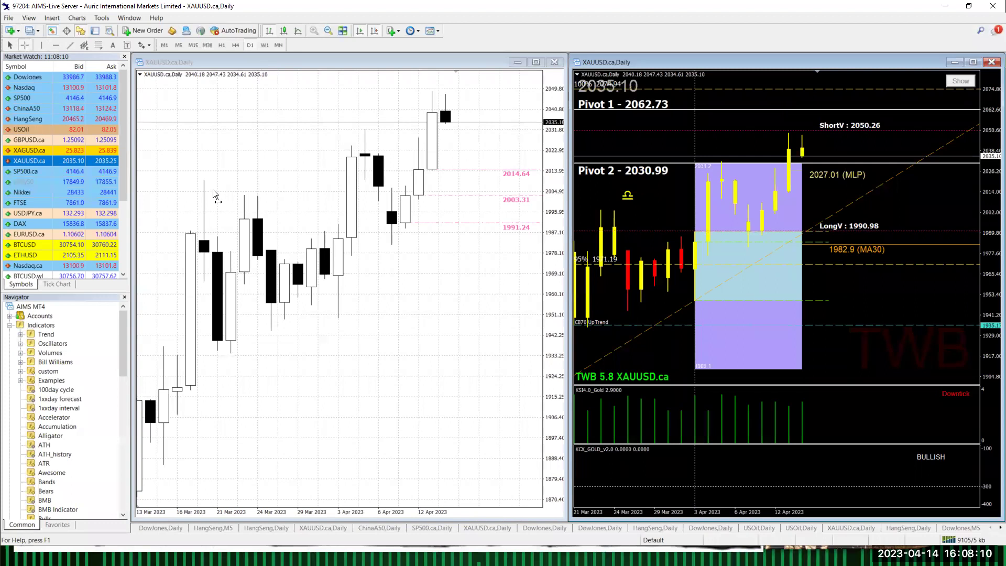
Measure gold's declines on the plain Daily chart from the 20 March high and from the 5 April high
middle_click(202, 206)
left_click_drag(230, 158, 244, 284)
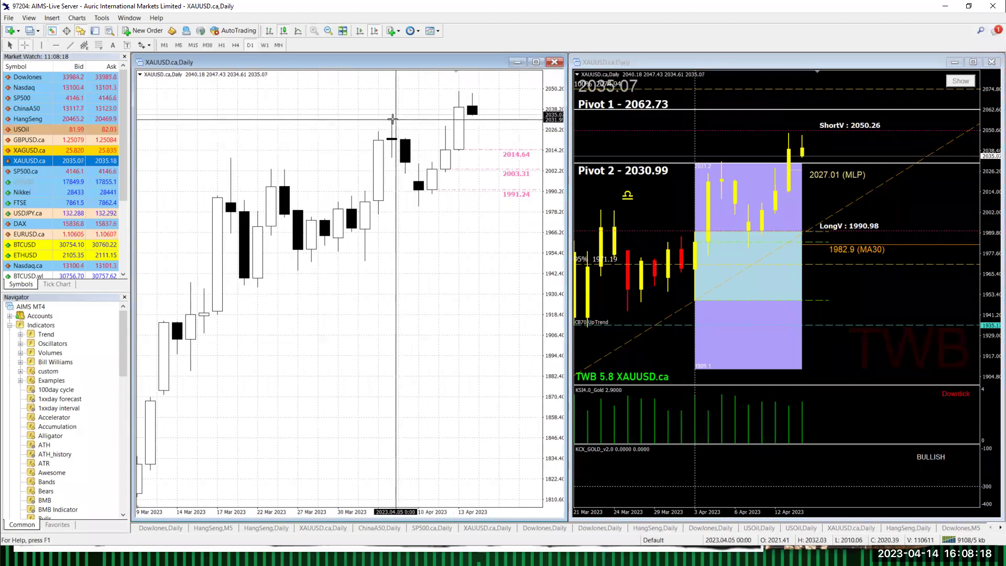
left_click_drag(393, 120, 418, 211)
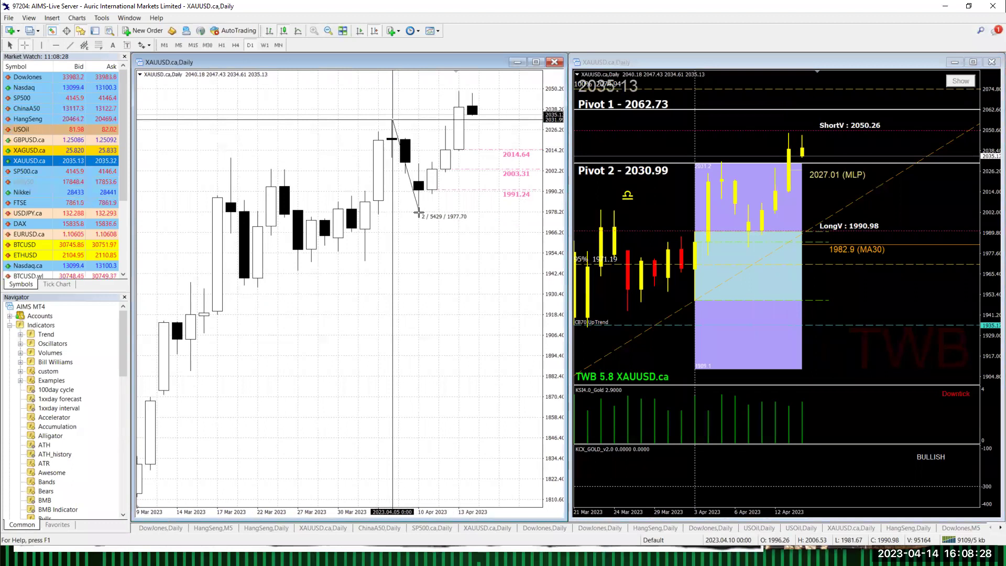
left_click_drag(419, 211, 419, 211)
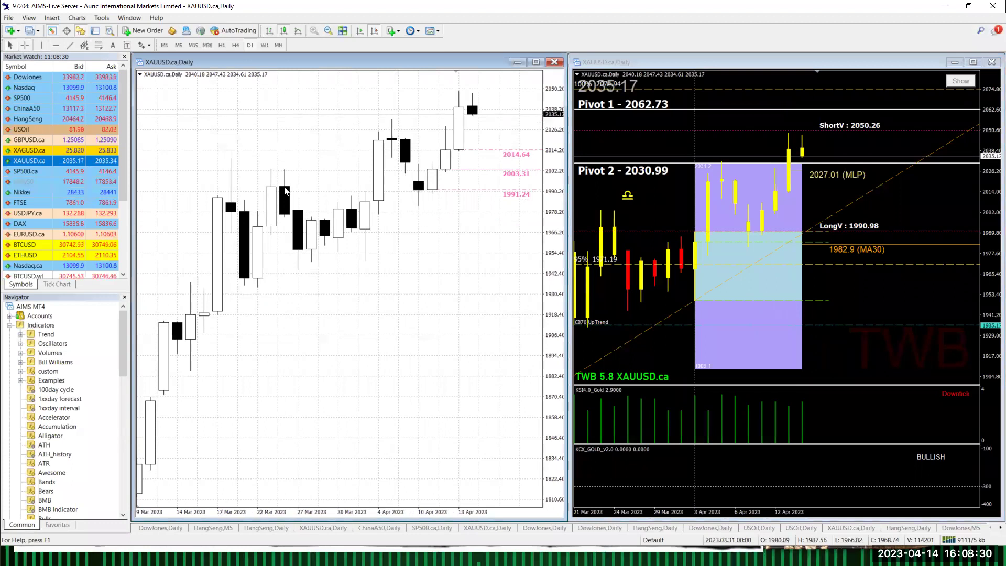
Remeasure gold's decline from the 20 March high, and measure the pullback from the 13 April high on the plain chart
left_click(25, 45)
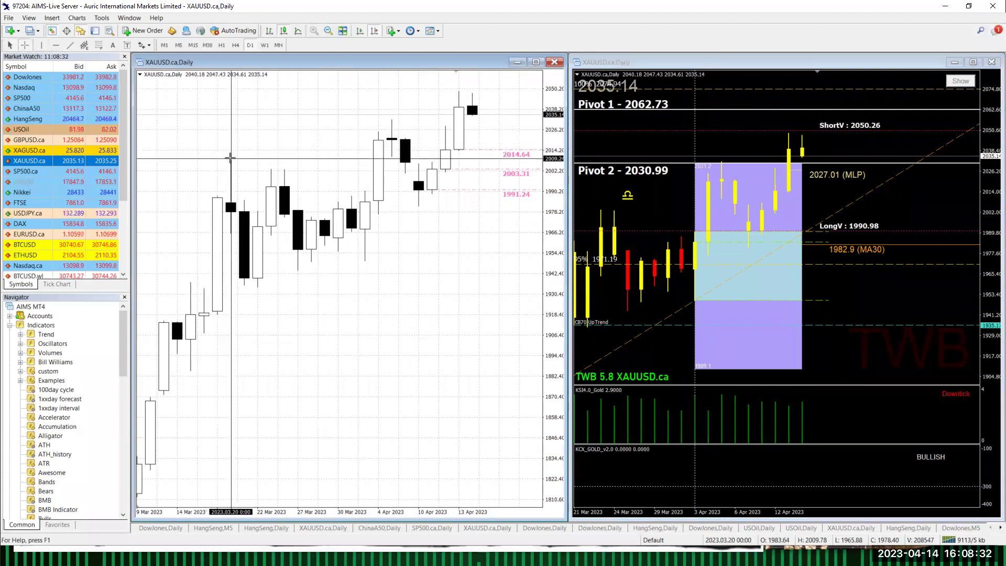
mouse_move(231, 157)
left_mouse_down()
mouse_move(264, 282)
mouse_move(254, 286)
left_mouse_up()
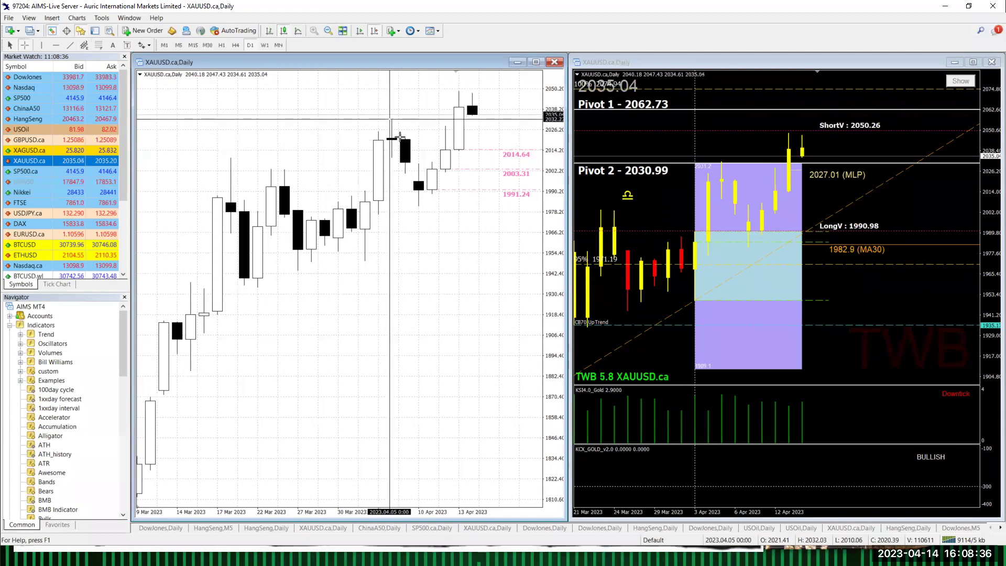
left_click(468, 116)
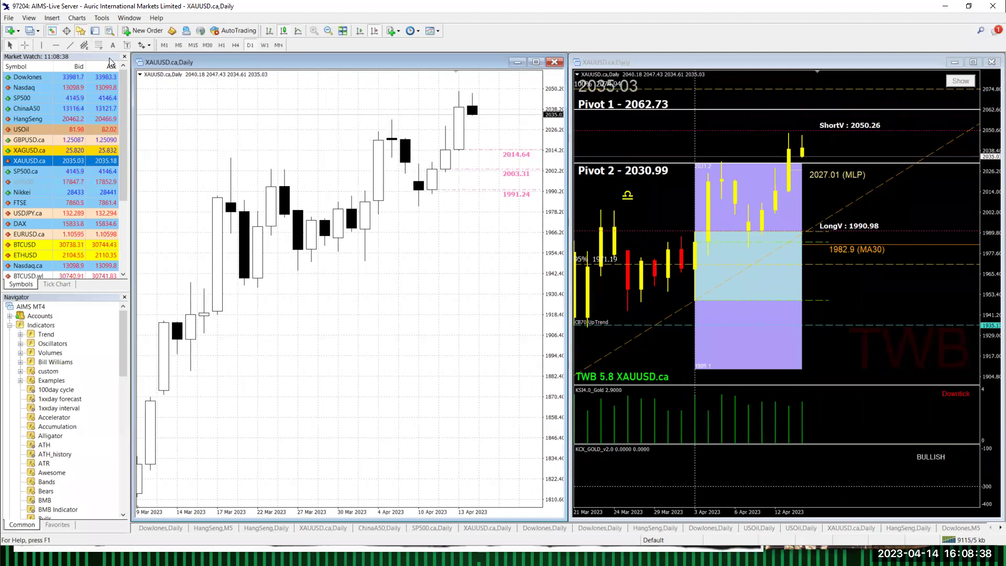
middle_click(469, 99)
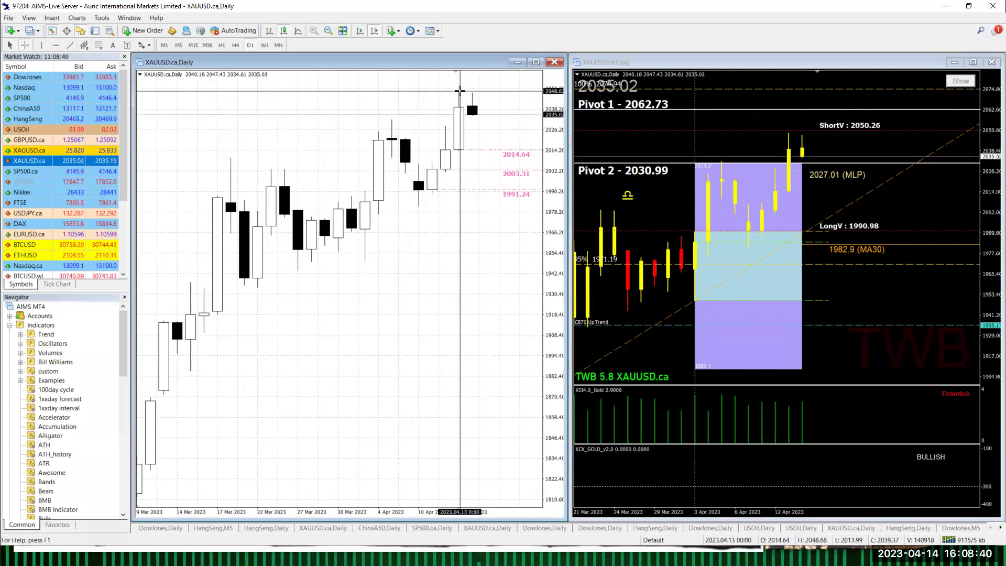
left_click_drag(459, 92, 480, 122)
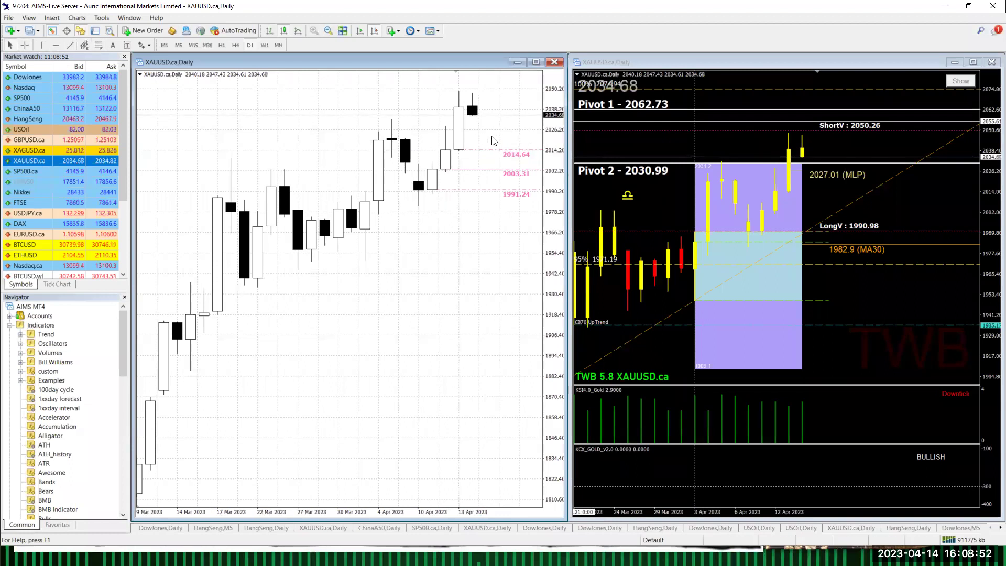
left_click(819, 165)
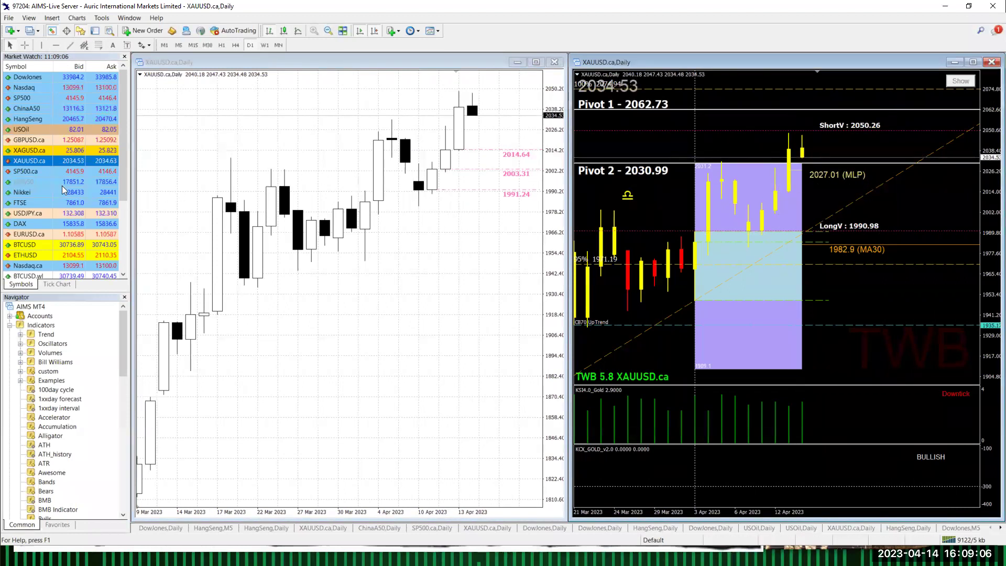
Load XAGUSD.ca into both Daily charts and hide the TWB System information panel
left_click_drag(62, 154, 198, 161)
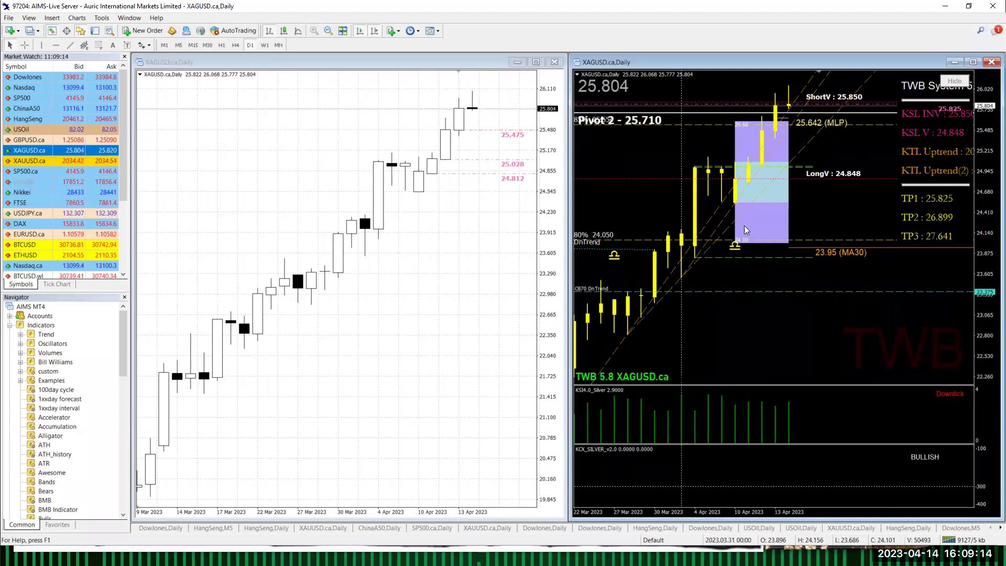
left_click(955, 81)
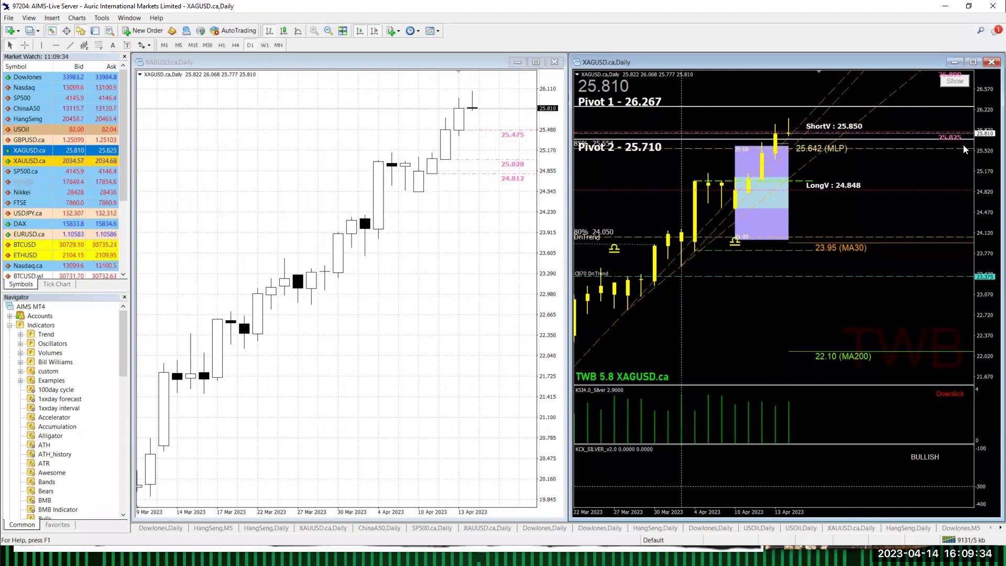
left_click_drag(449, 296, 489, 292)
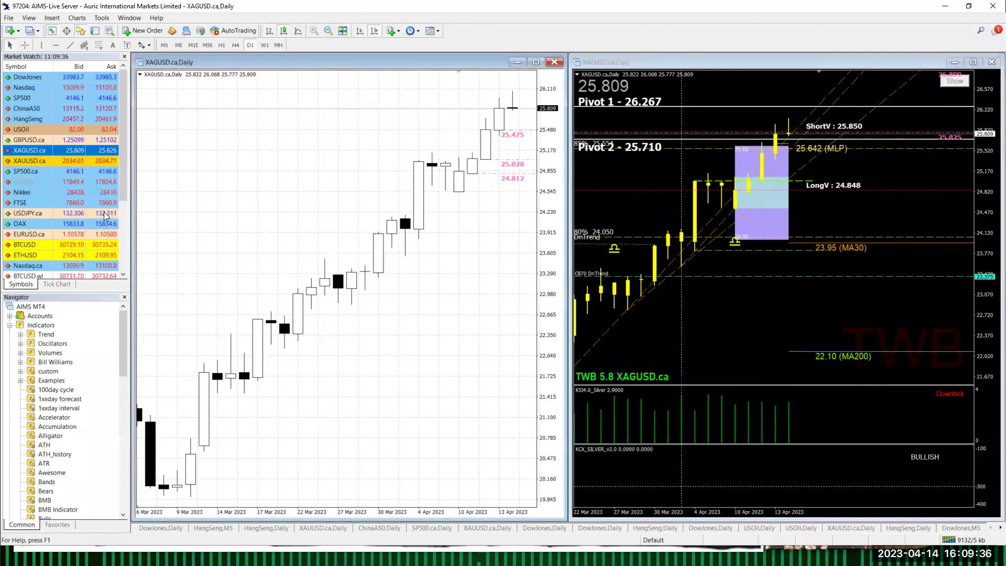
Load BTCUSD.wl into both Daily charts and hide the TWB System information panel
scroll(89, 262, "down", 4)
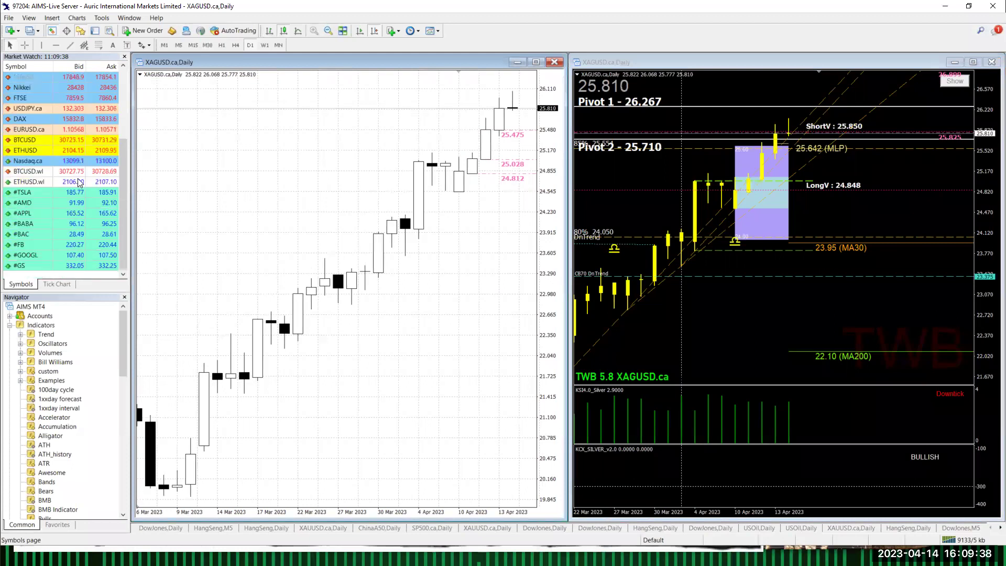
left_click_drag(80, 171, 231, 187)
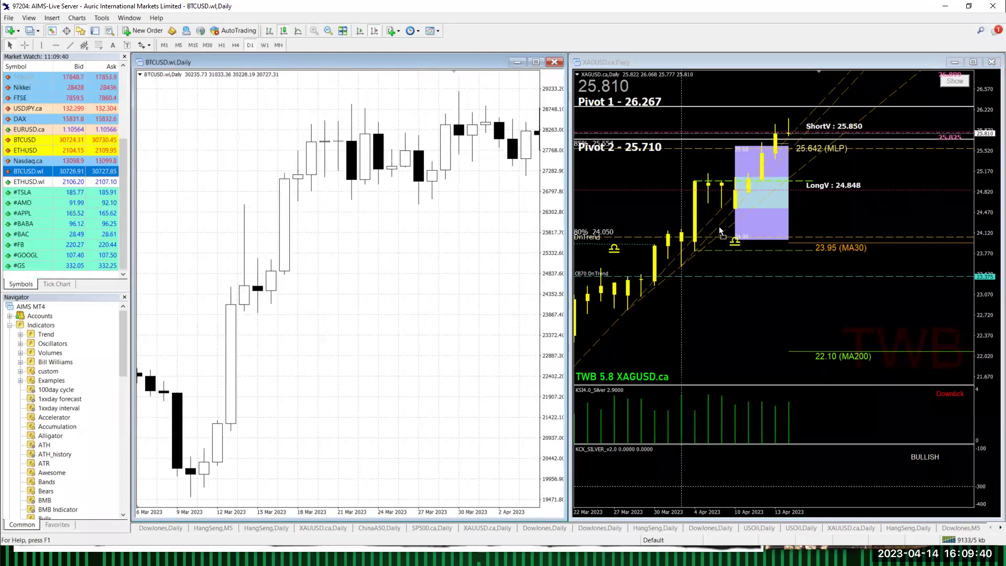
left_click_drag(744, 232, 745, 234)
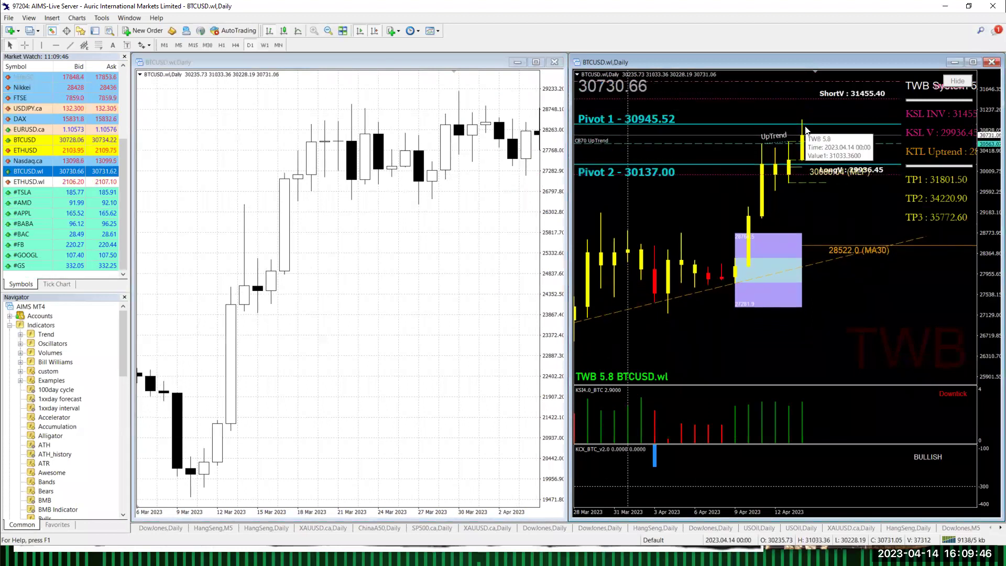
left_click(960, 80)
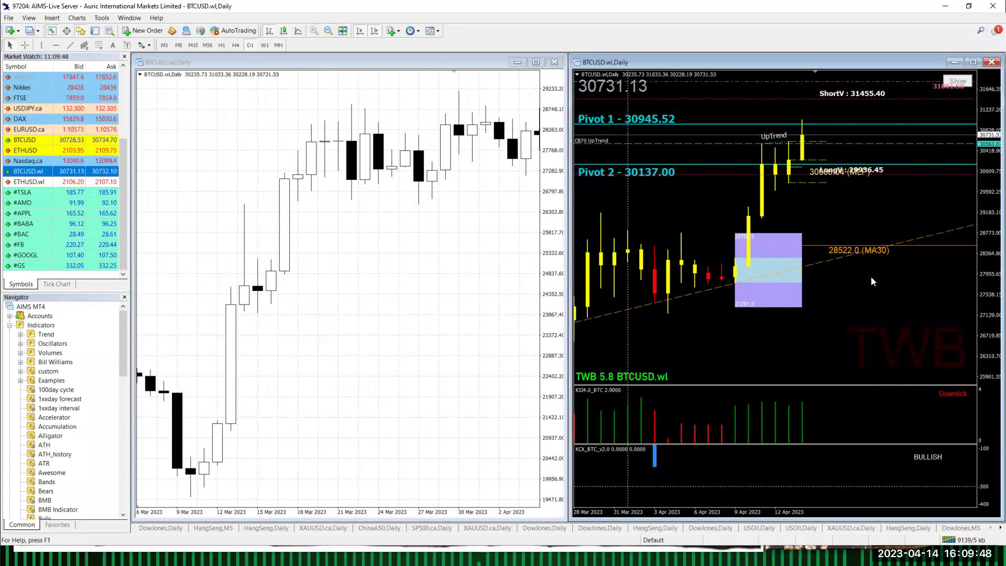
Examine the latest BTCUSD.wl candles on both Daily charts against the levels up to 31801.50
left_click(454, 275)
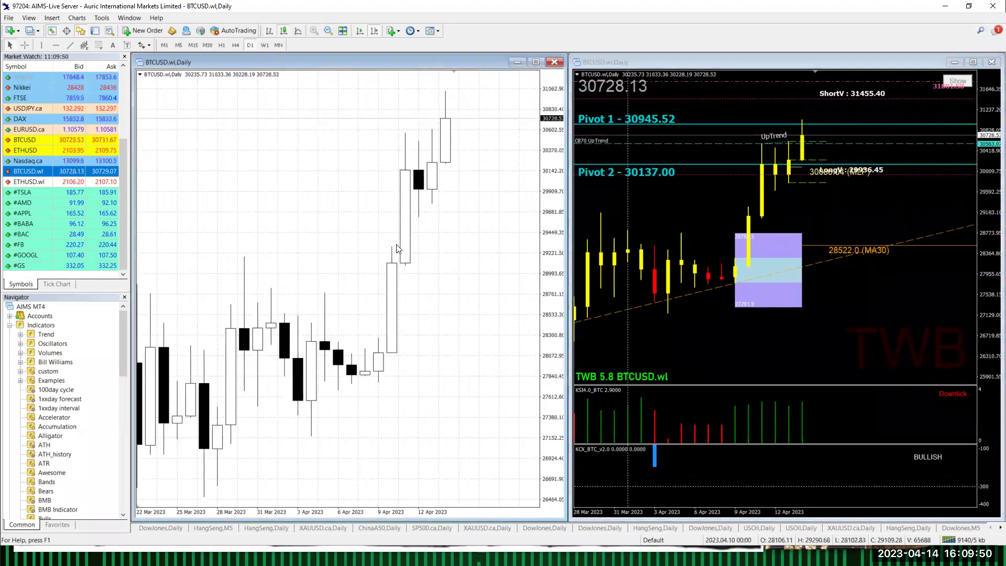
left_click_drag(549, 292, 549, 309)
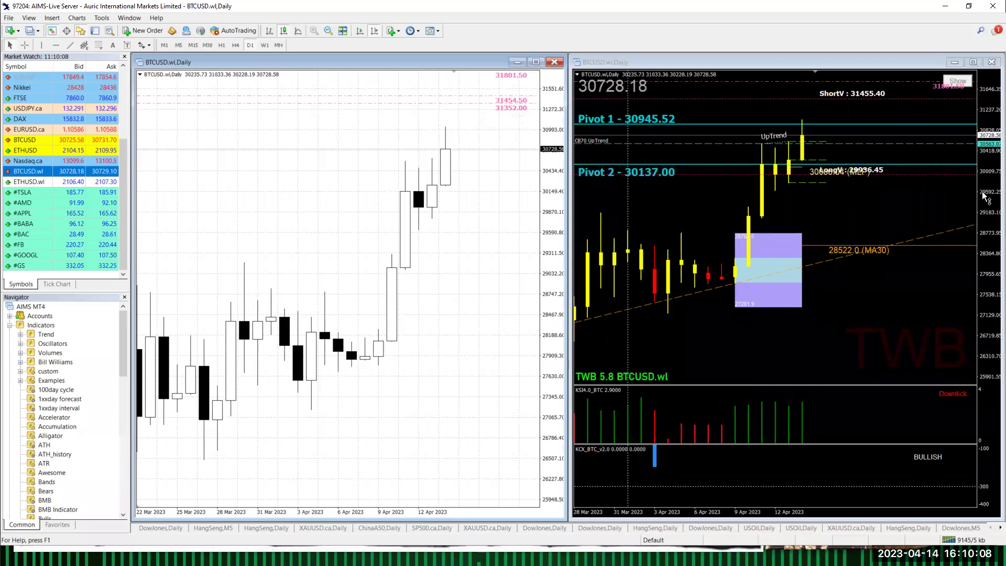
left_click_drag(985, 197, 986, 207)
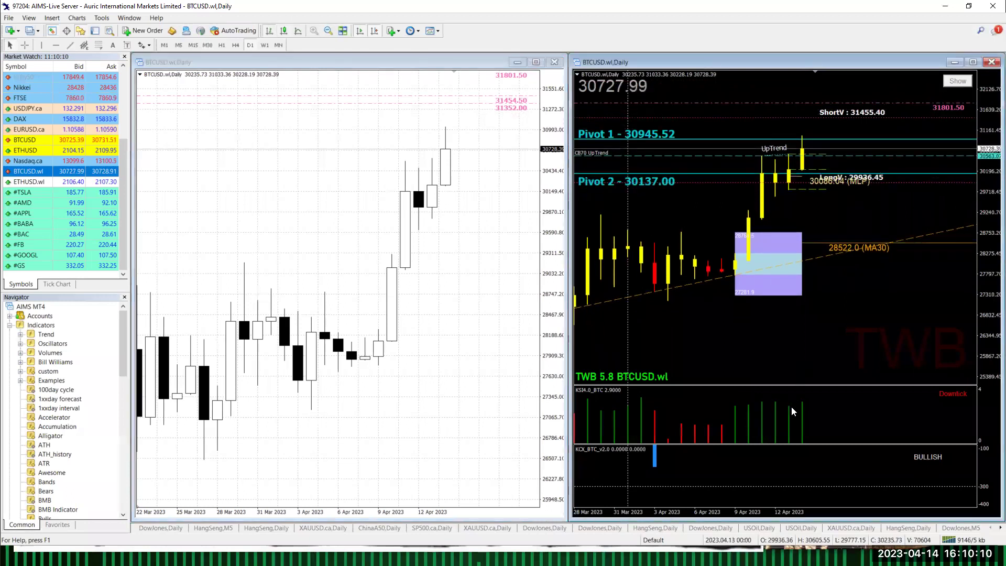
mouse_move(798, 160)
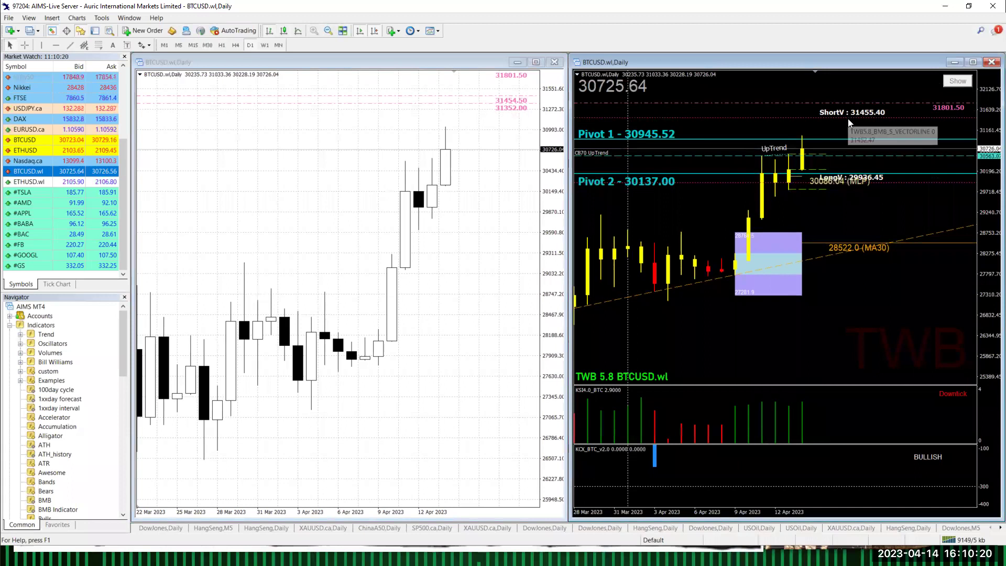
Load ETHUSD.wl into both Daily charts, hide the TWB System information panel, and compress the TWB chart's price scale
left_click(113, 184)
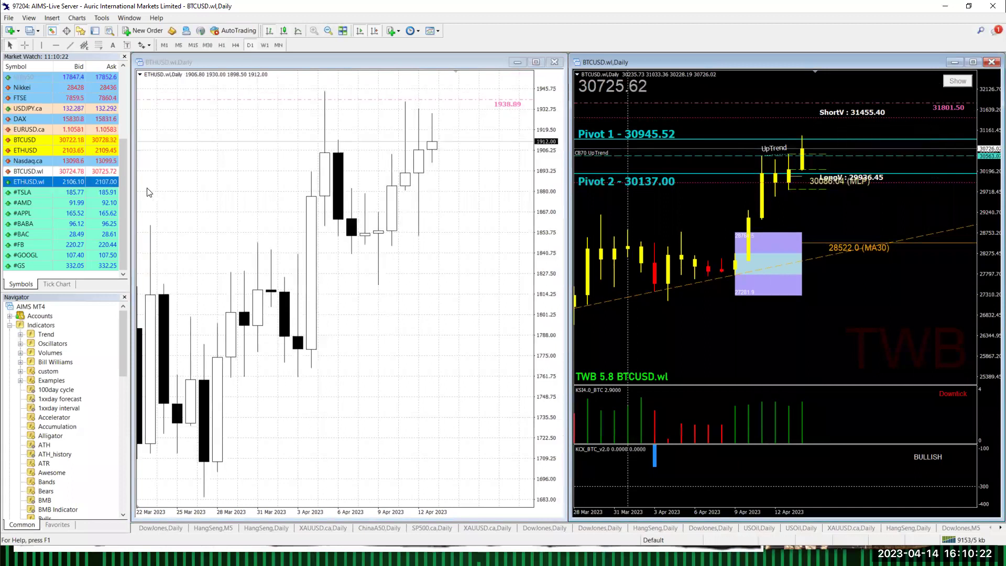
left_click(960, 79)
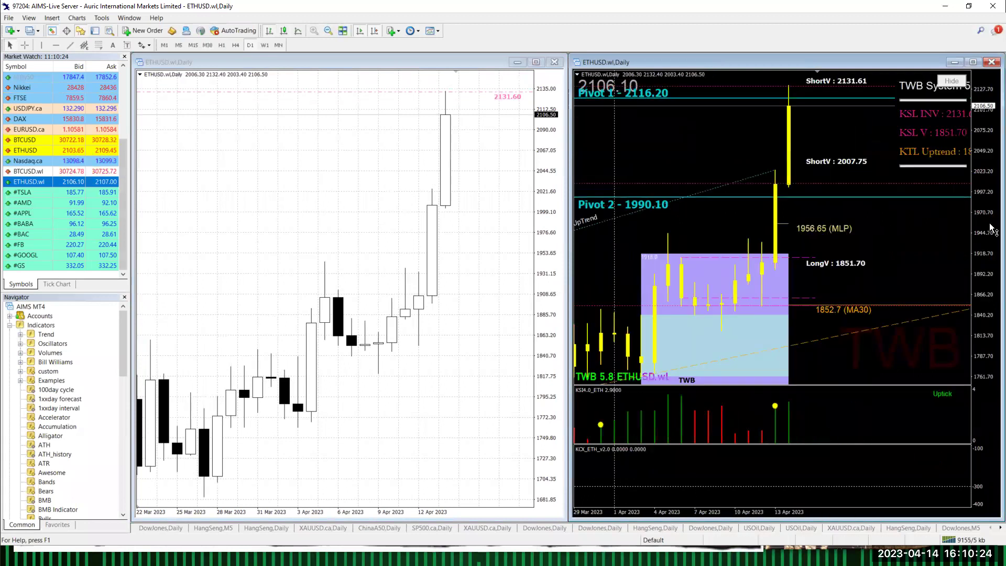
left_click(951, 80)
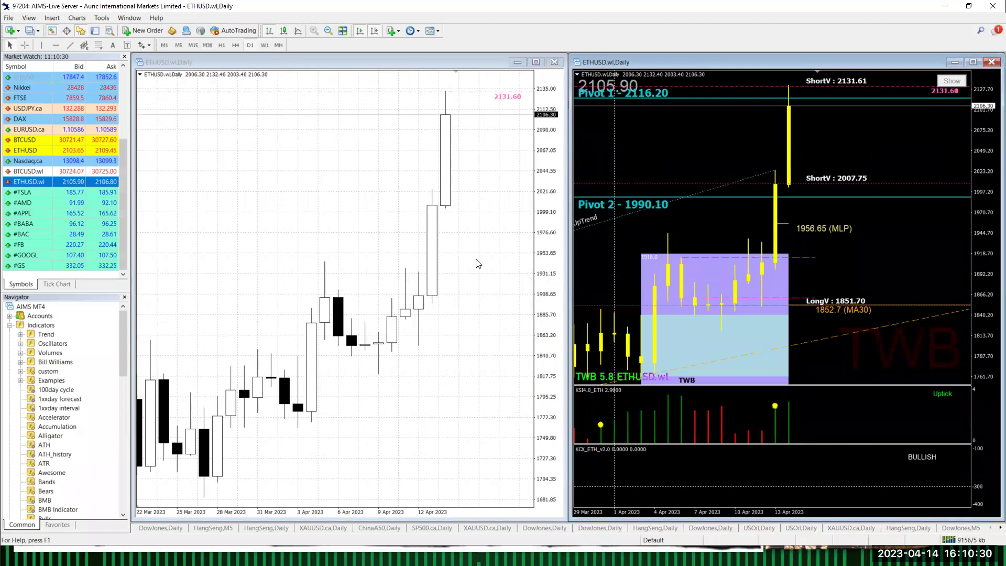
left_click_drag(988, 283, 987, 318)
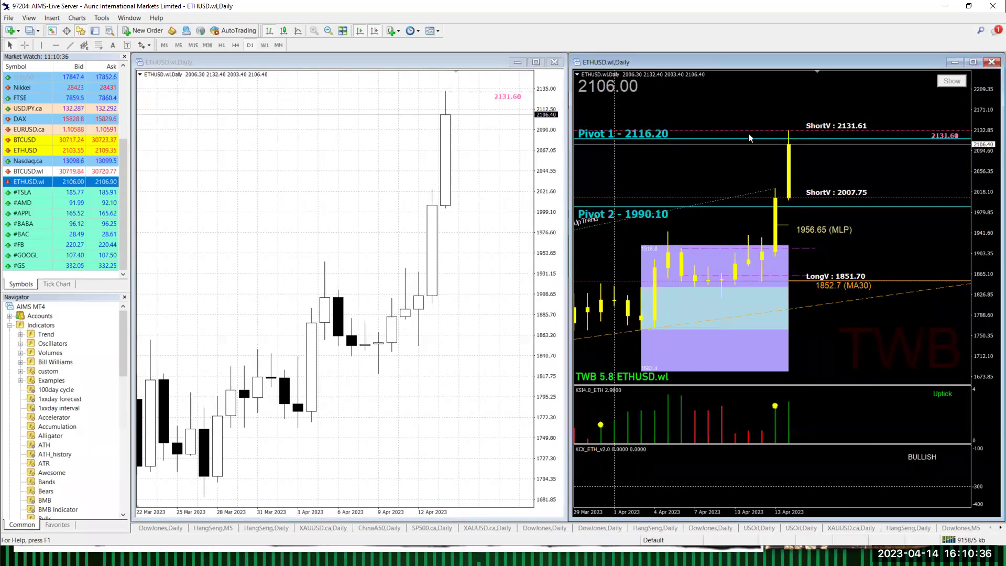
mouse_move(828, 142)
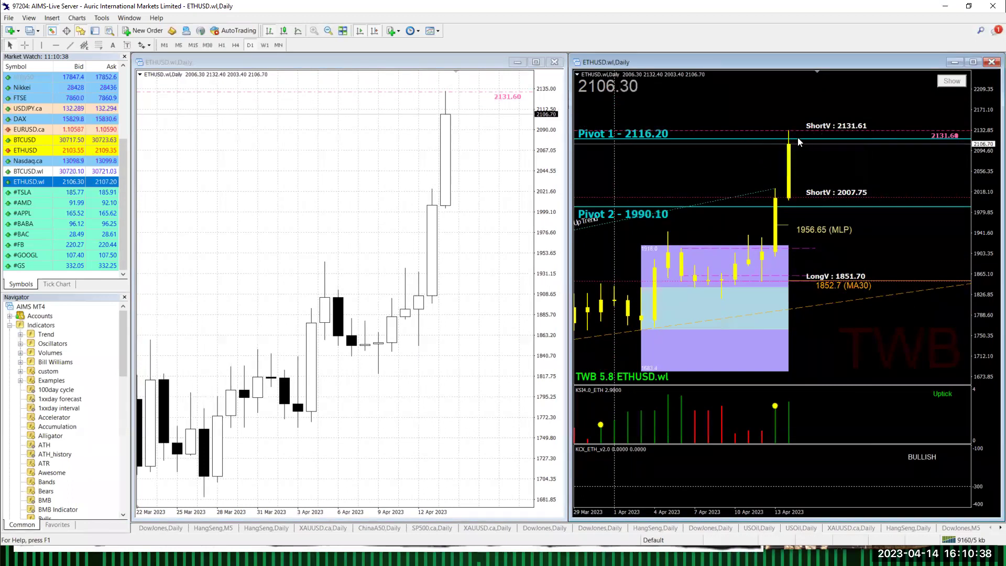